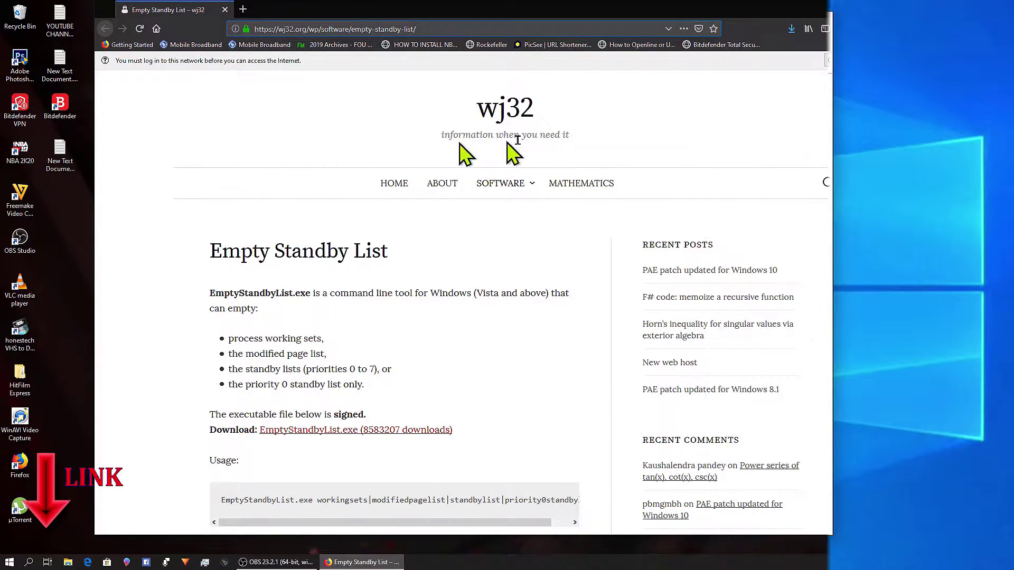
Download and save EmptyStandbyList.exe from the wj32 page, then minimize the browser
click(459, 28)
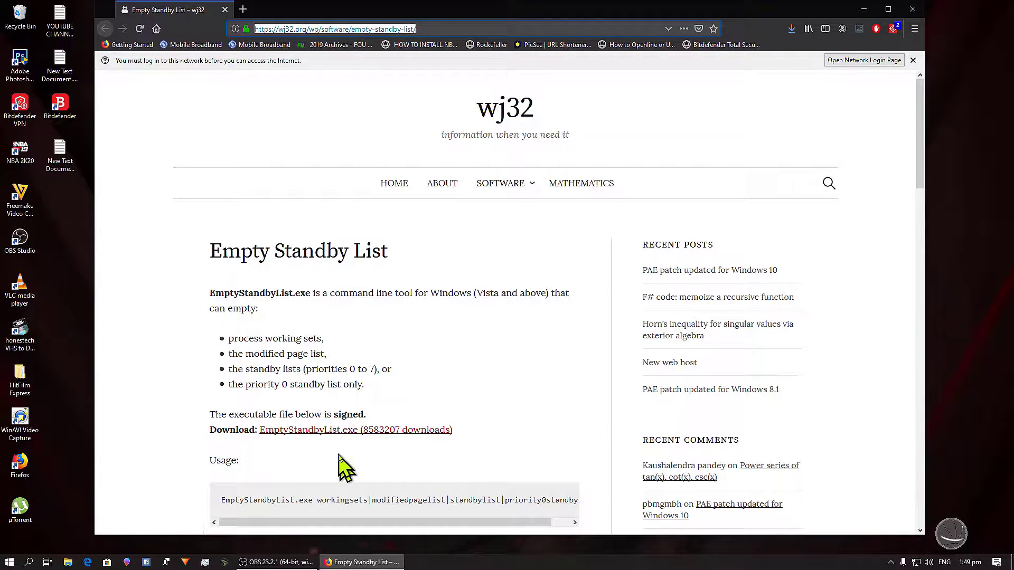
click(404, 434)
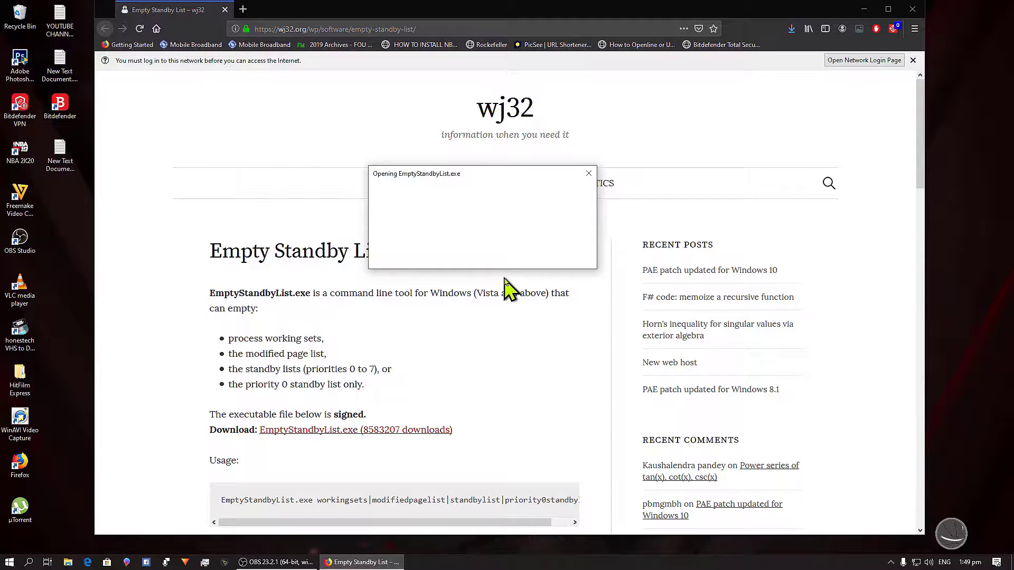
scroll(504, 278, down, 3)
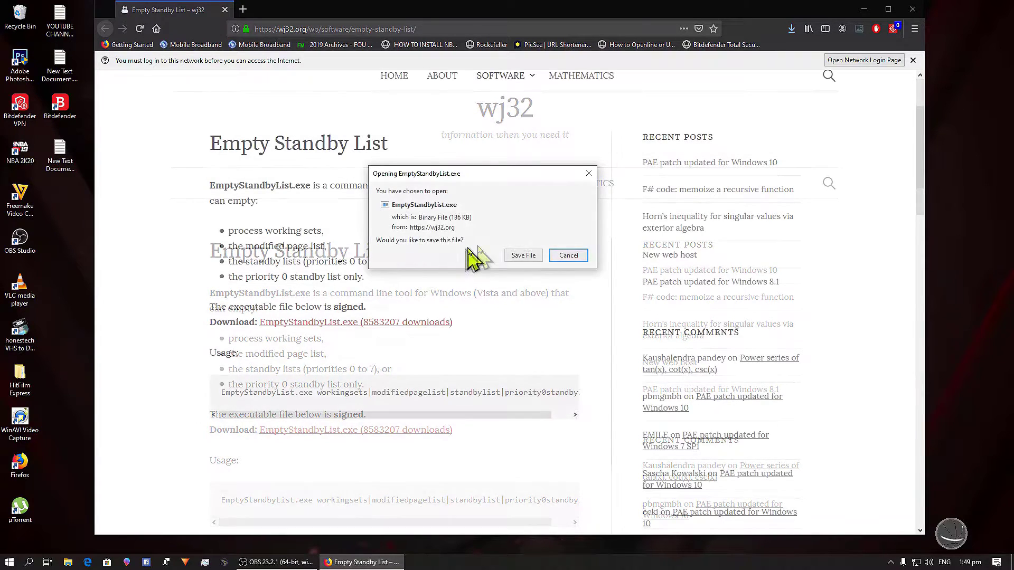
click(521, 254)
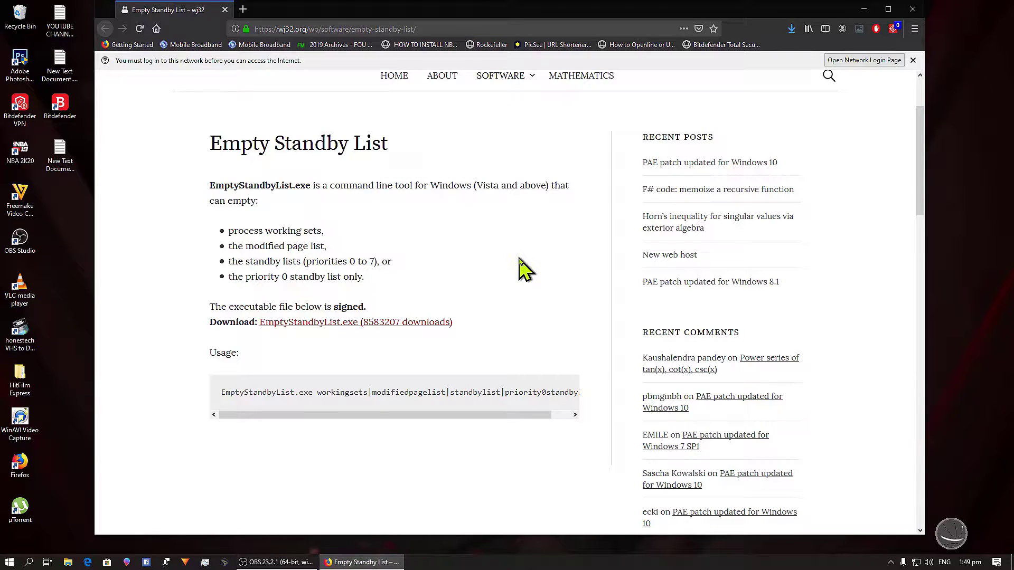
click(792, 29)
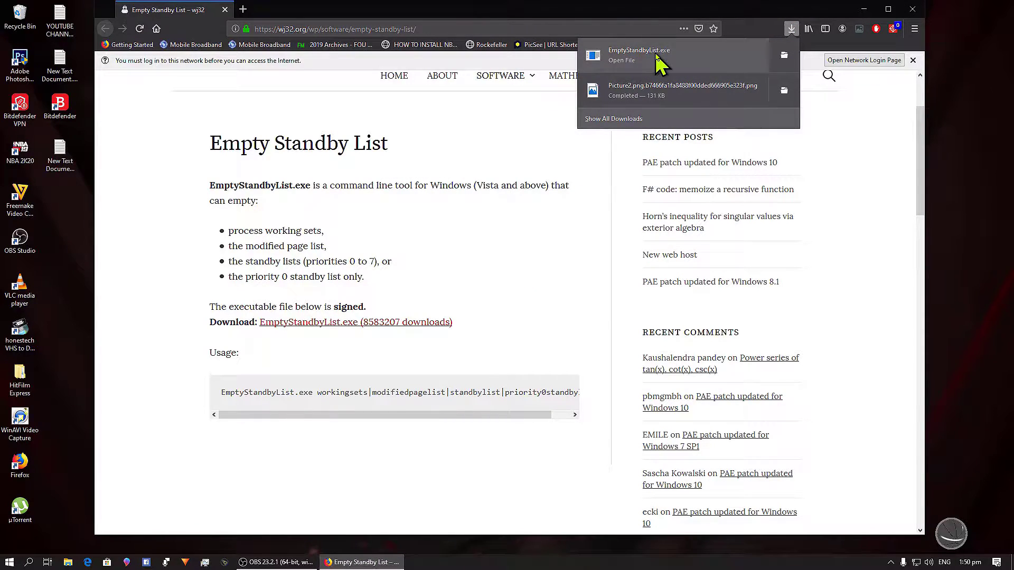
click(867, 11)
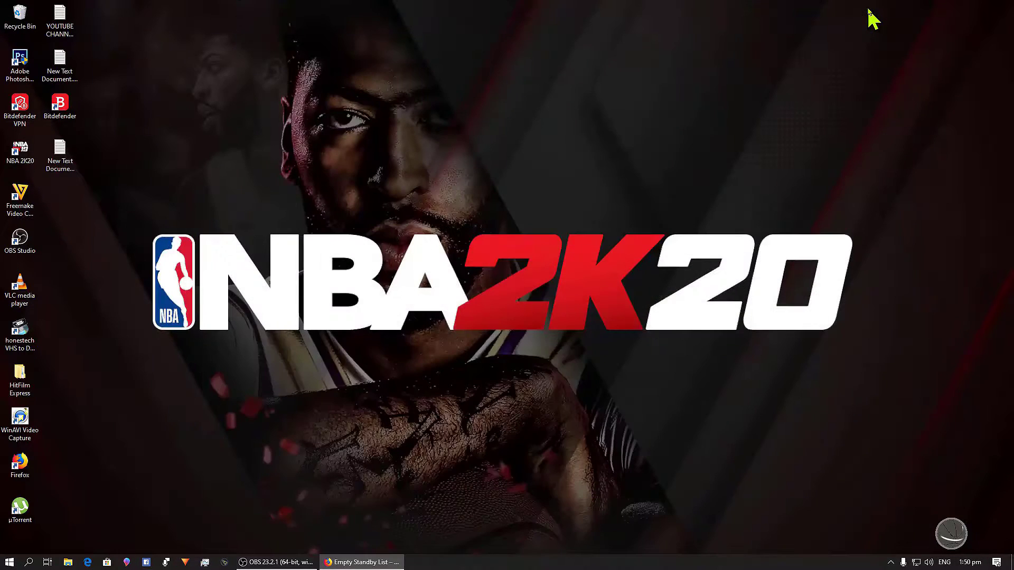
In File Explorer, create a folder named "empty standy list" at the root of the My Windows (C:) drive
click(68, 561)
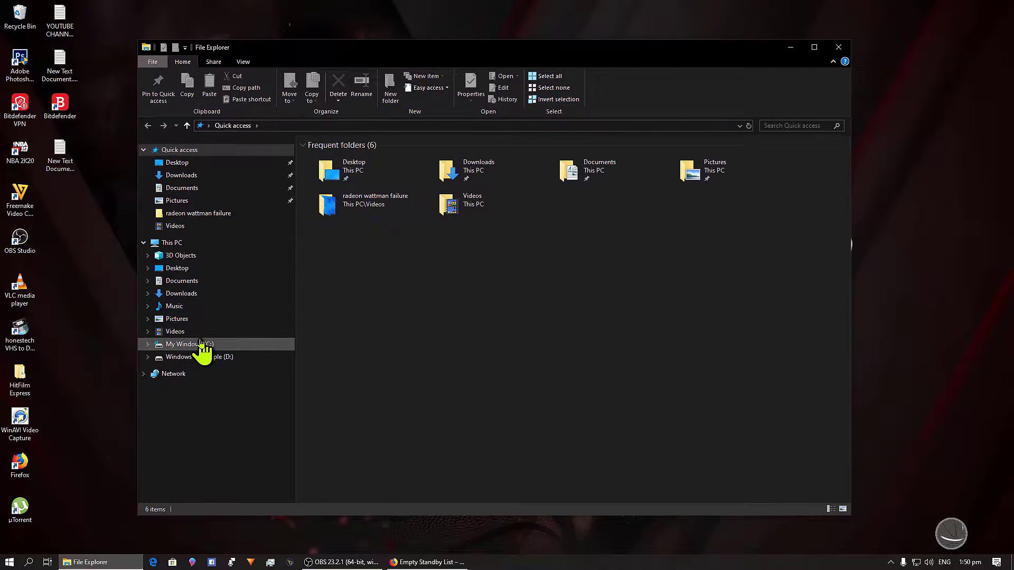
click(216, 294)
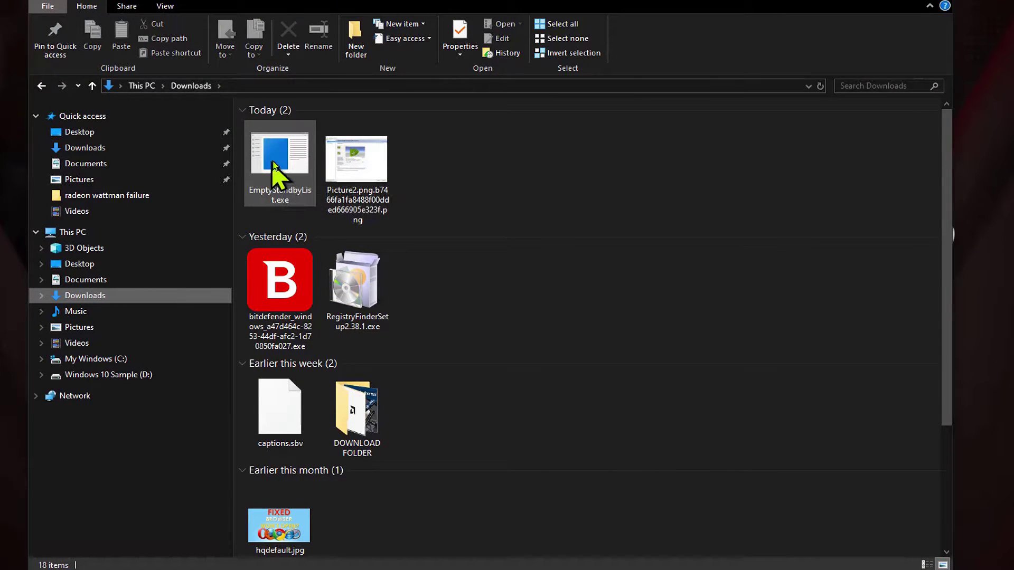
click(135, 363)
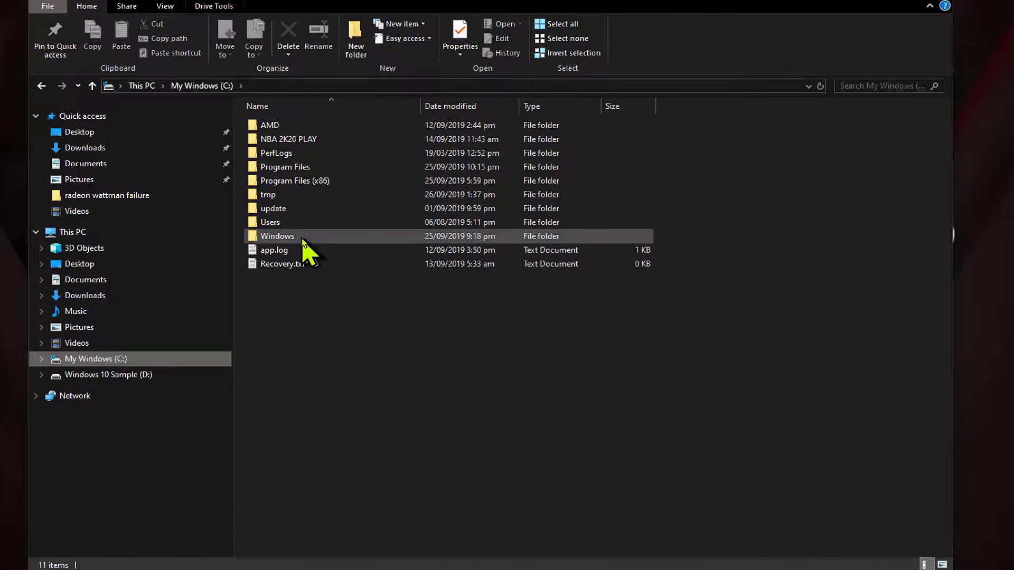
right_click(334, 322)
mouse_move(451, 473)
mouse_move(464, 492)
click(515, 493)
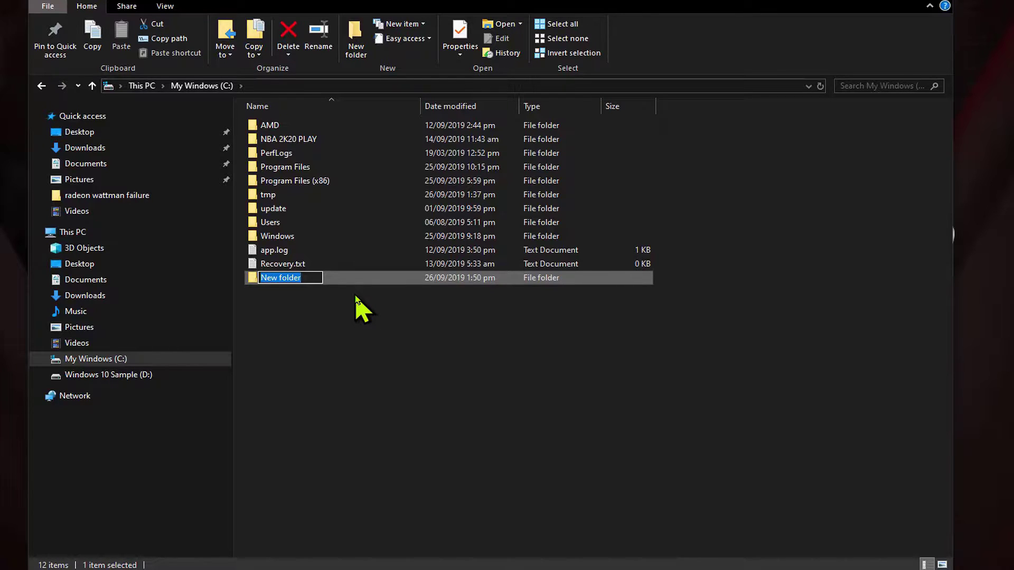
text(e)
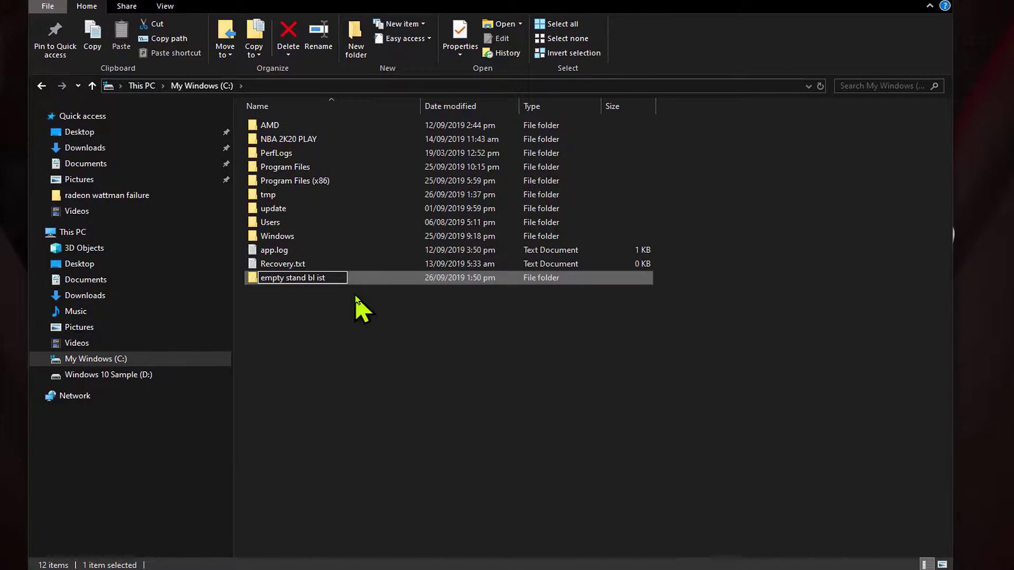
text(mpty standy list)
key(Return)
click(359, 306)
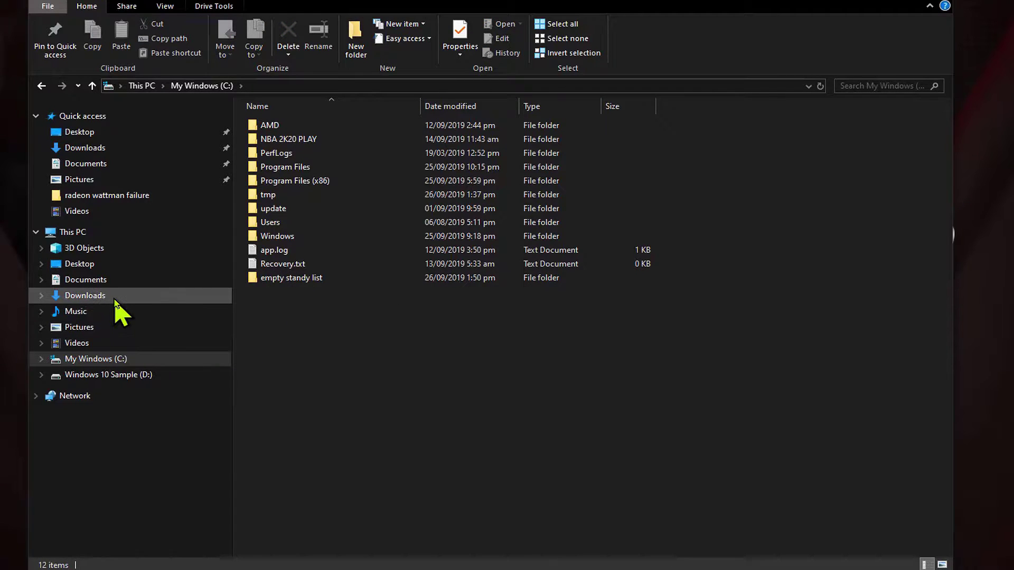
Move EmptyStandbyList.exe from Downloads into the "empty standy list" folder on My Windows (C:)
click(116, 301)
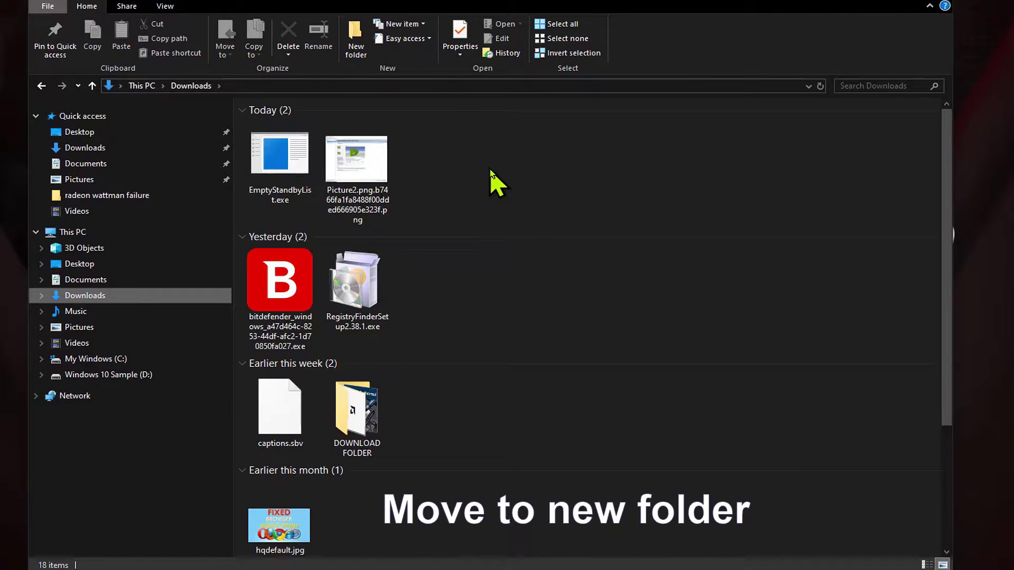
click(281, 174)
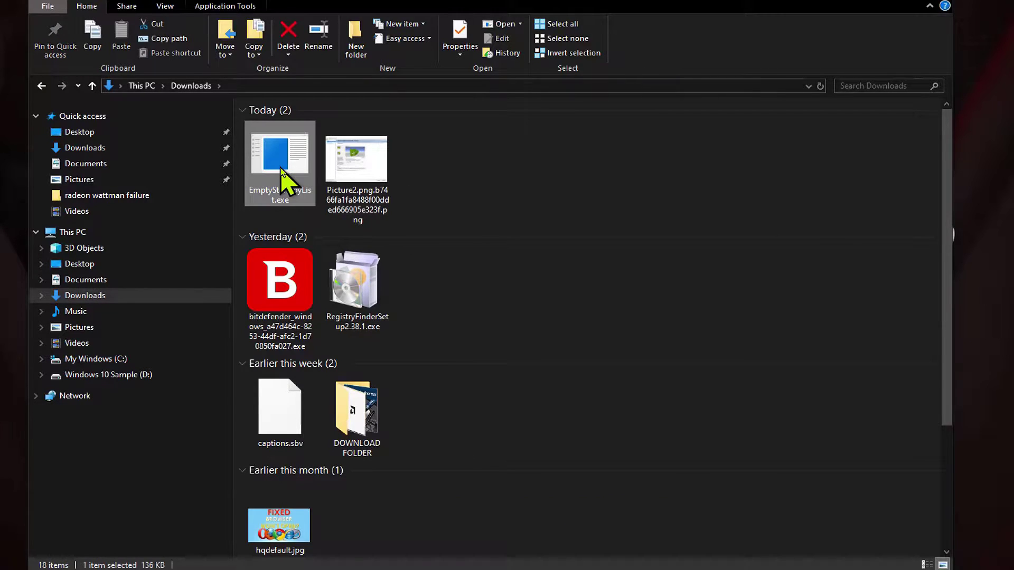
click(225, 50)
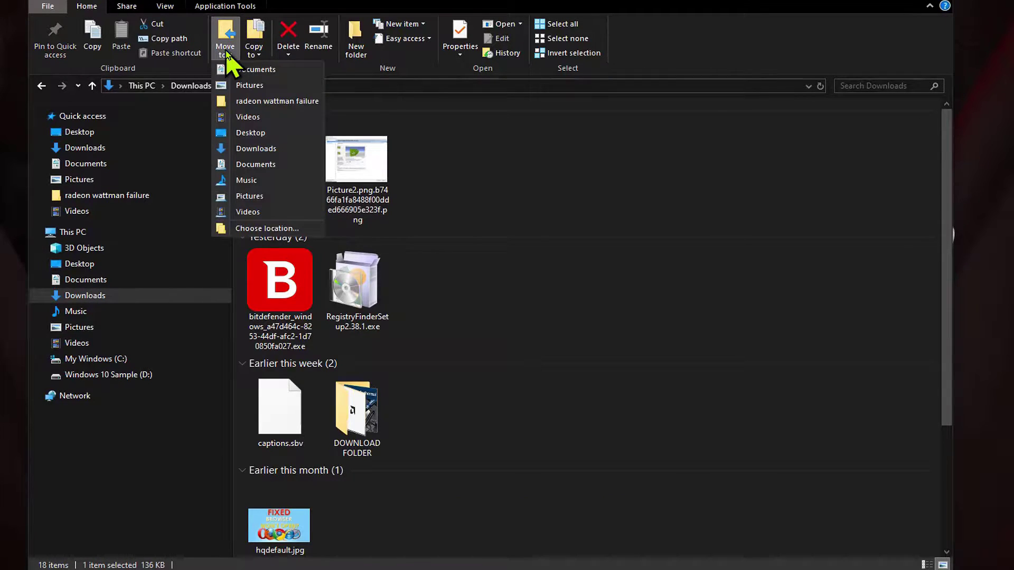
click(267, 228)
scroll(507, 335, down, 2)
double_click(481, 286)
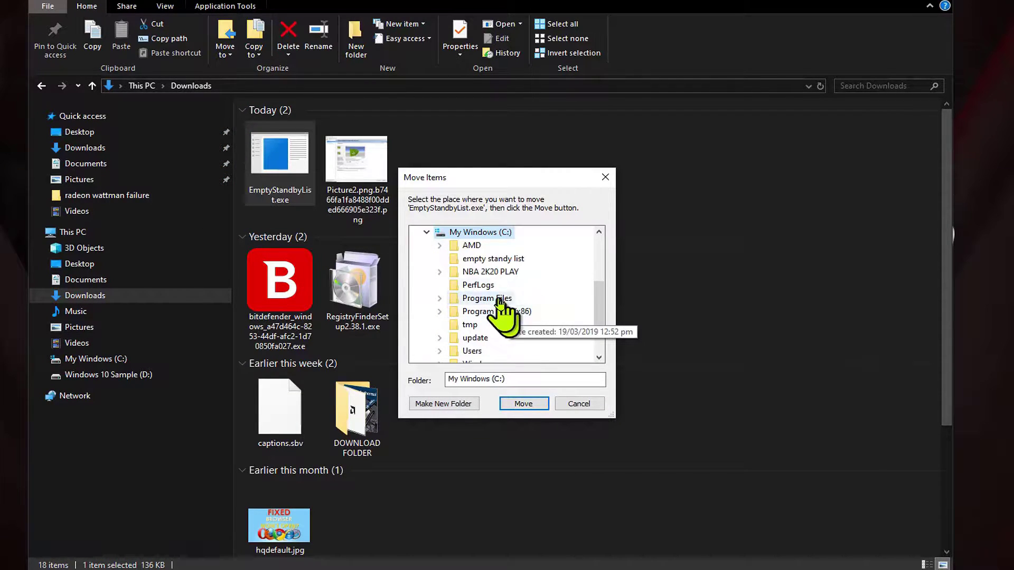
click(469, 260)
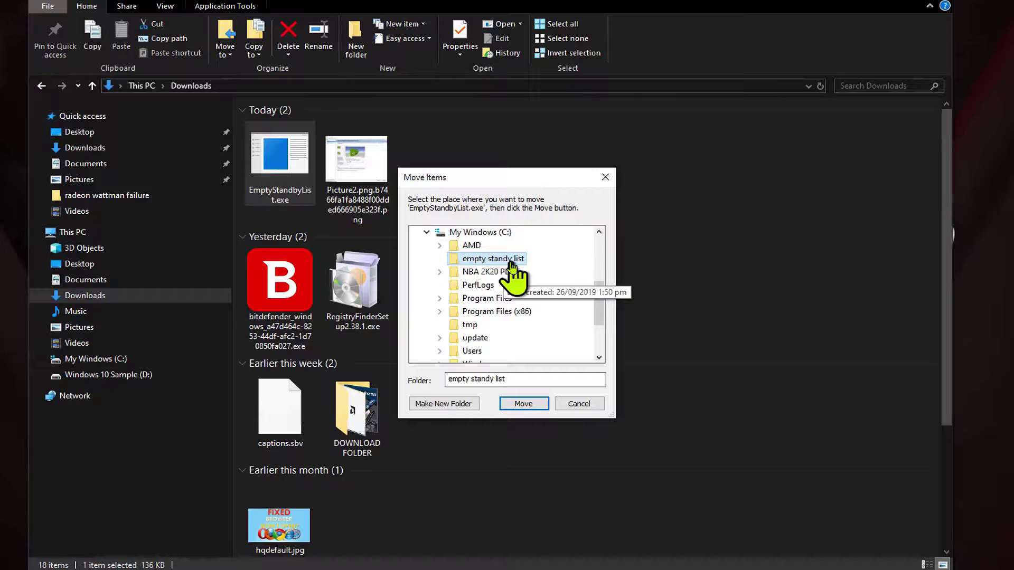
click(531, 407)
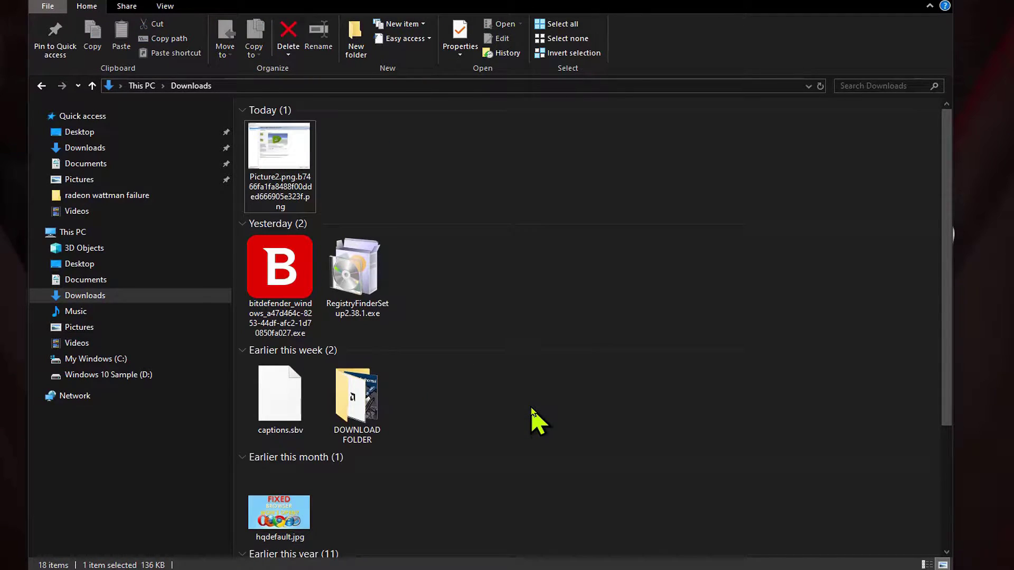
Open the "empty standy list" folder on the C: drive and check that it contains EmptyStandbyList.exe
click(142, 360)
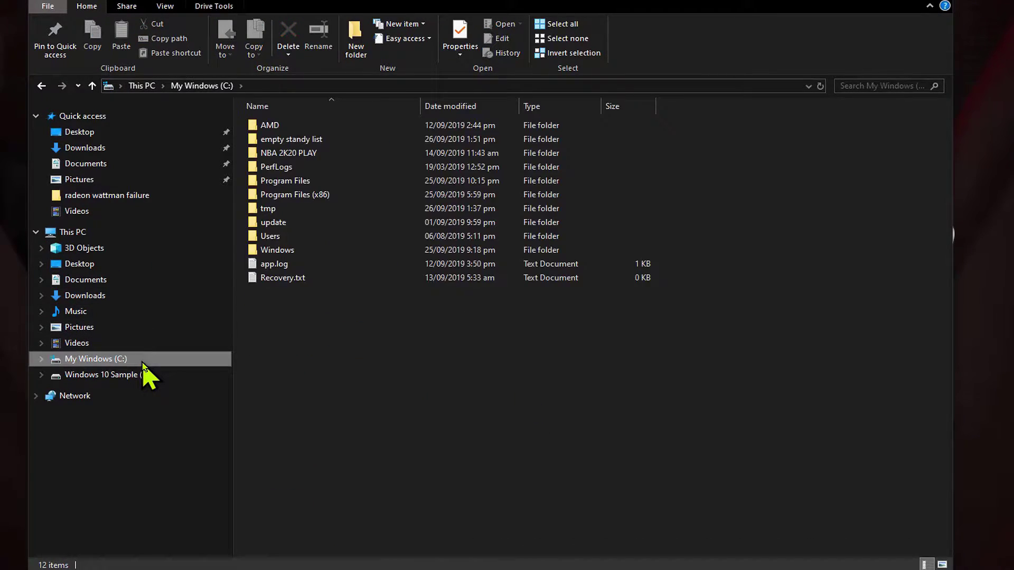
double_click(316, 139)
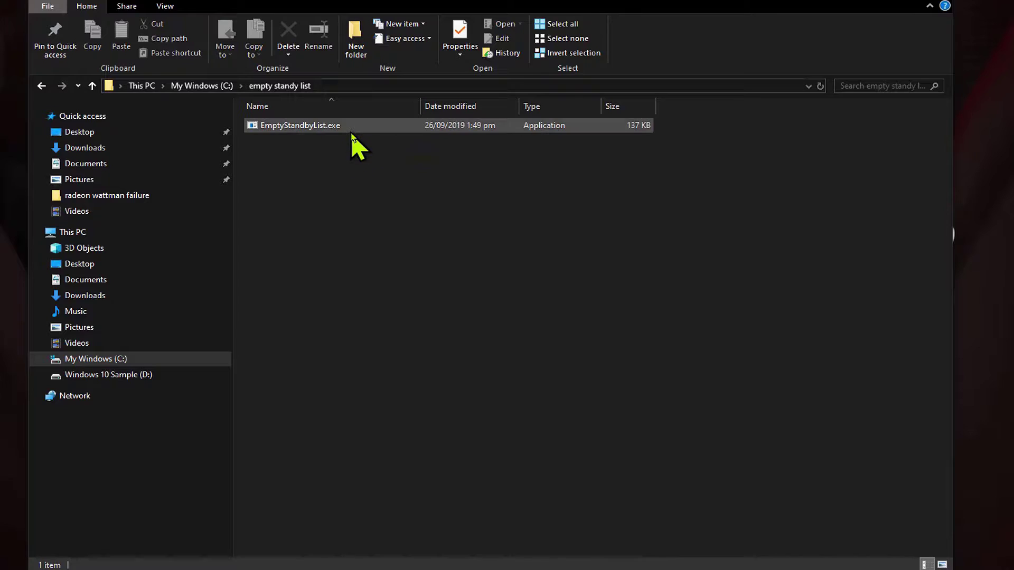
click(329, 131)
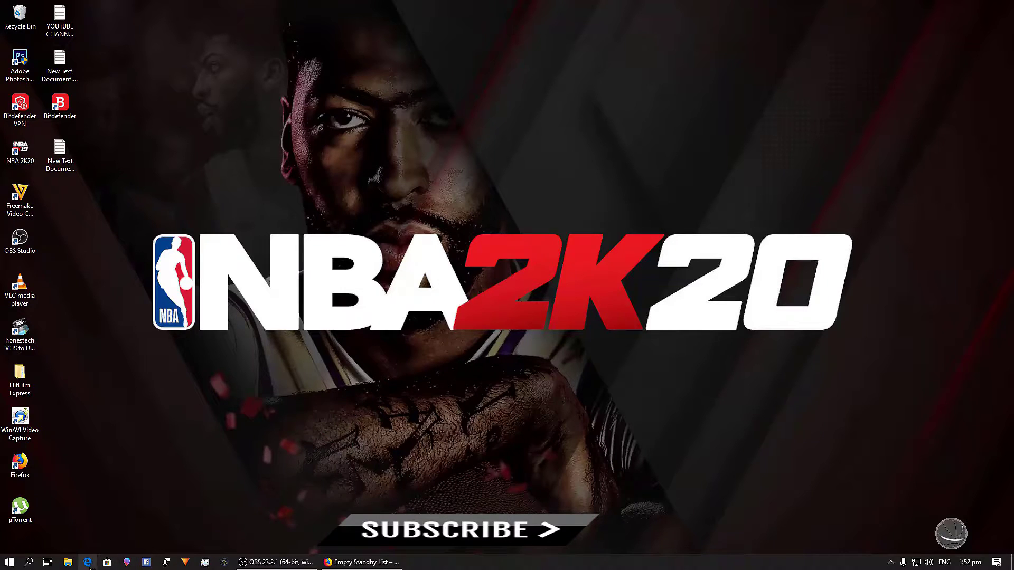
Search Windows for "task" and open Task Scheduler
click(28, 562)
text(task)
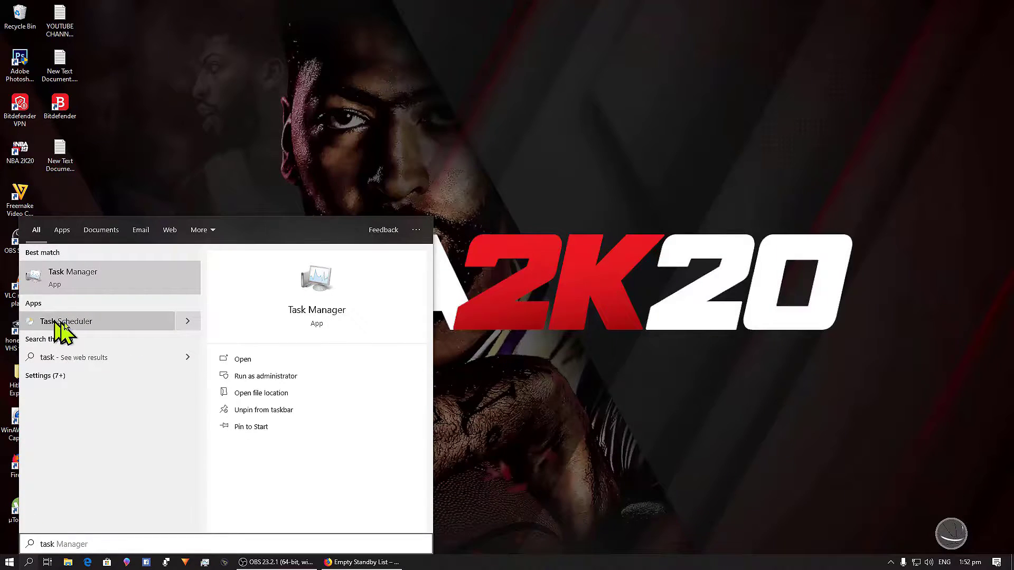
click(98, 325)
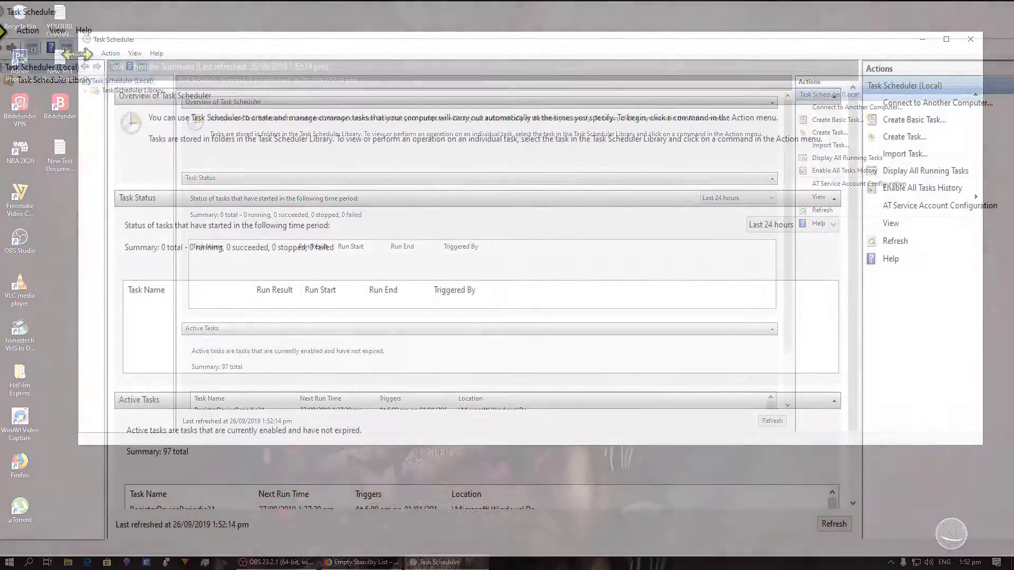
Start creating a new scheduled task and name it "standby list"
click(88, 53)
mouse_move(16, 35)
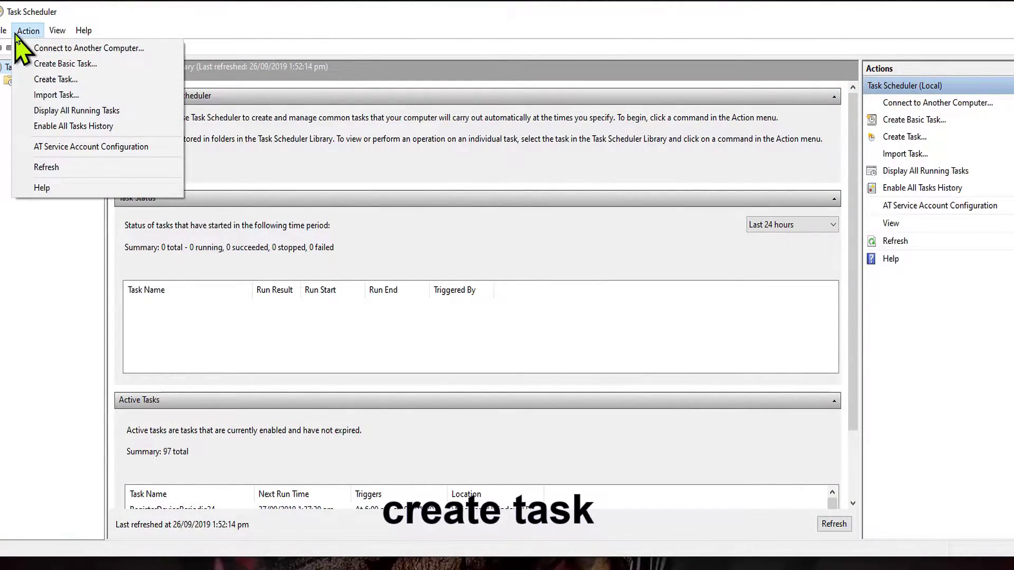
click(104, 82)
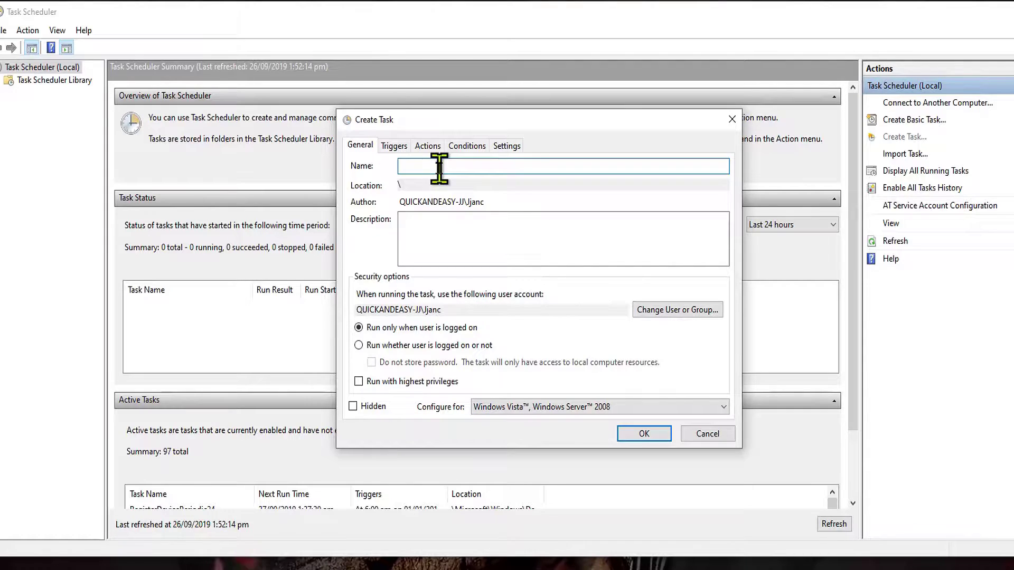
text(standby list)
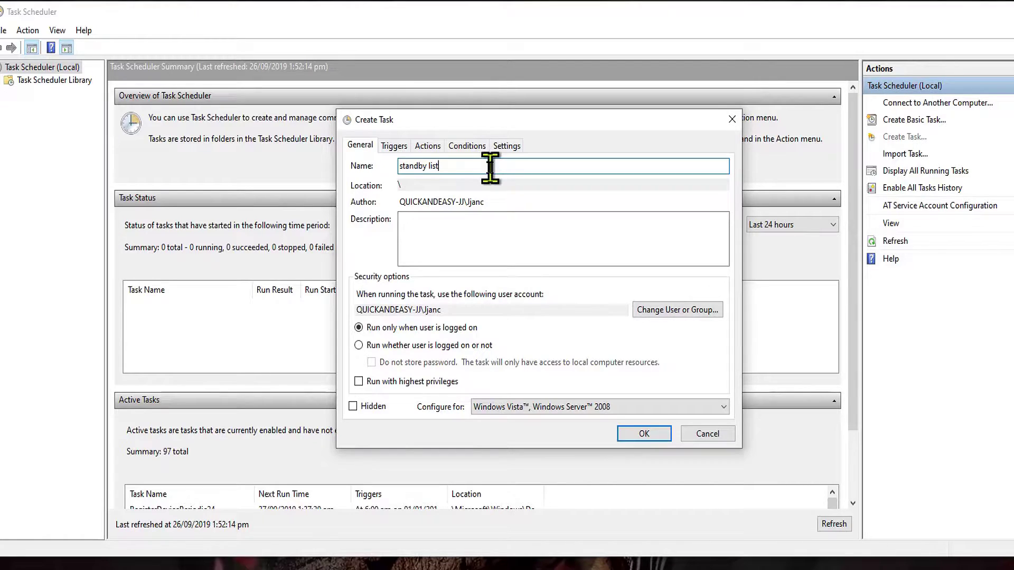
Change the account that runs the task to SYSTEM, picked from the list of found users and groups
click(688, 315)
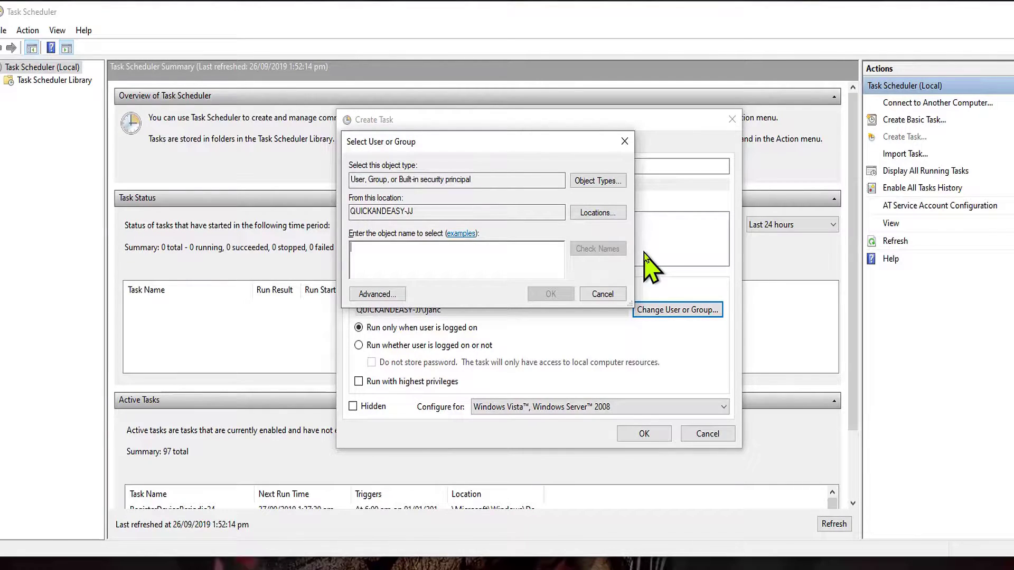
click(391, 294)
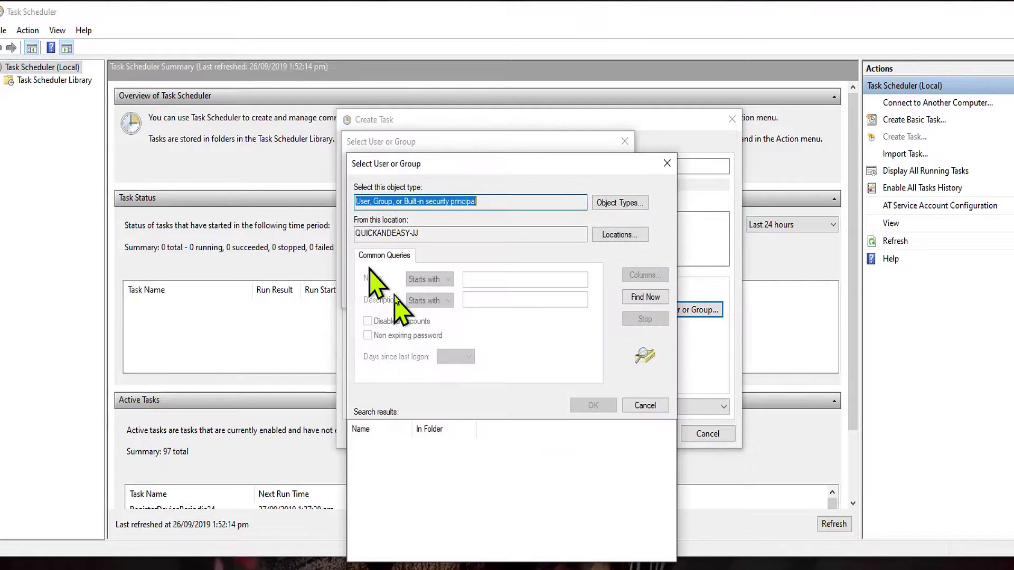
click(641, 299)
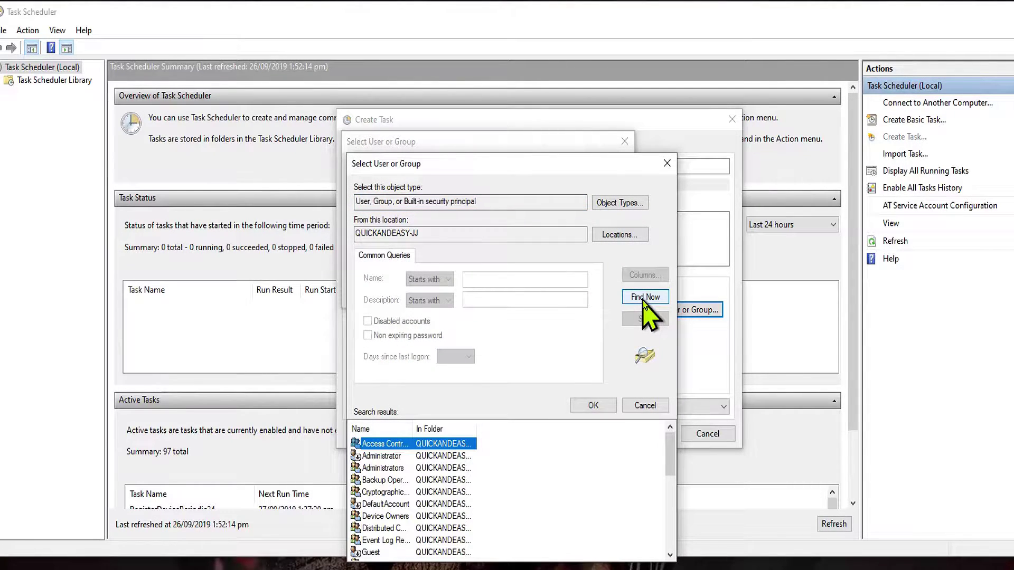
scroll(409, 538, down, 4)
scroll(414, 520, up, 2)
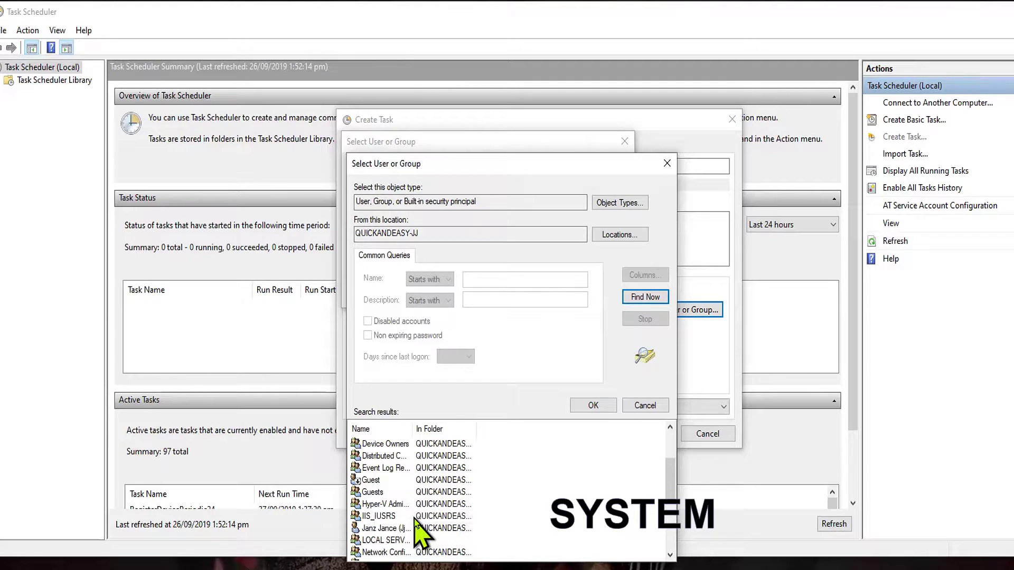
scroll(414, 520, down, 4)
click(382, 517)
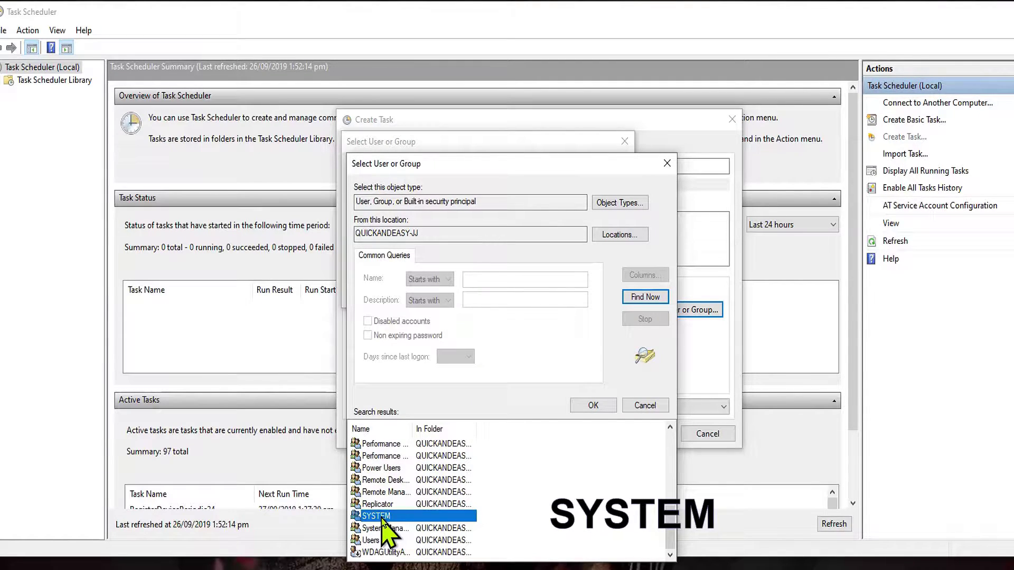
click(594, 406)
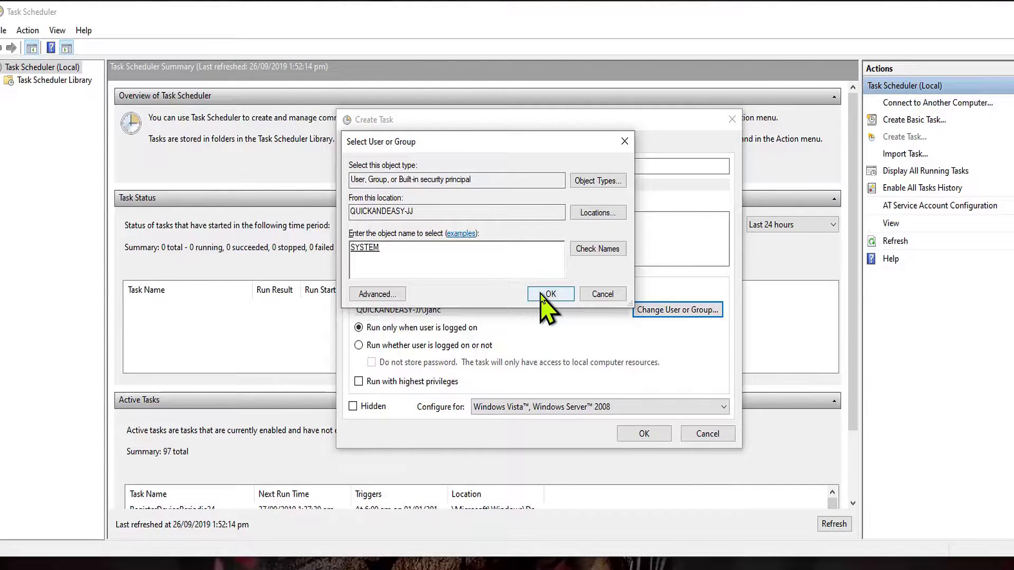
click(543, 295)
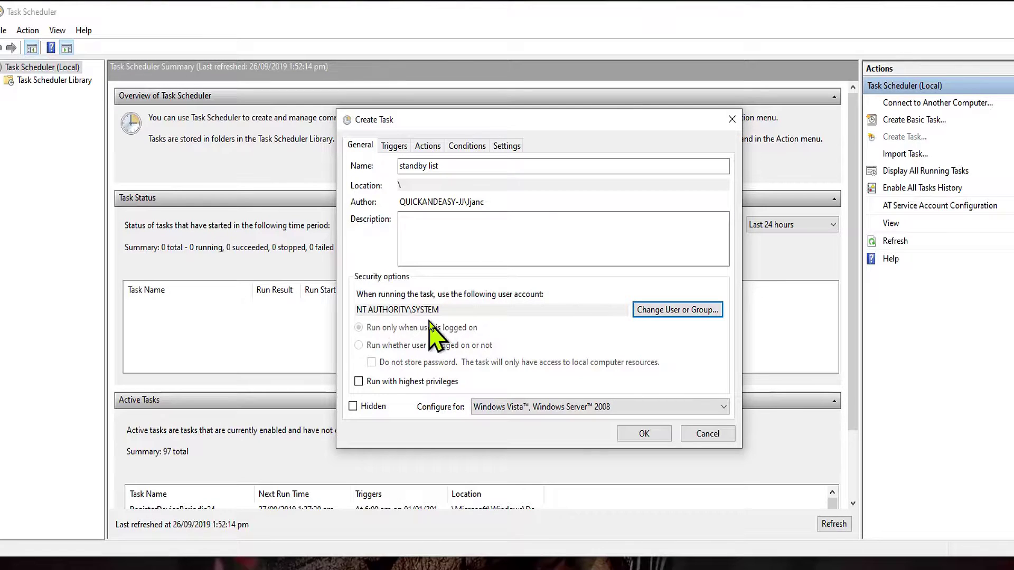
Set the task to run with highest privileges and as hidden, and show its triggers
click(358, 381)
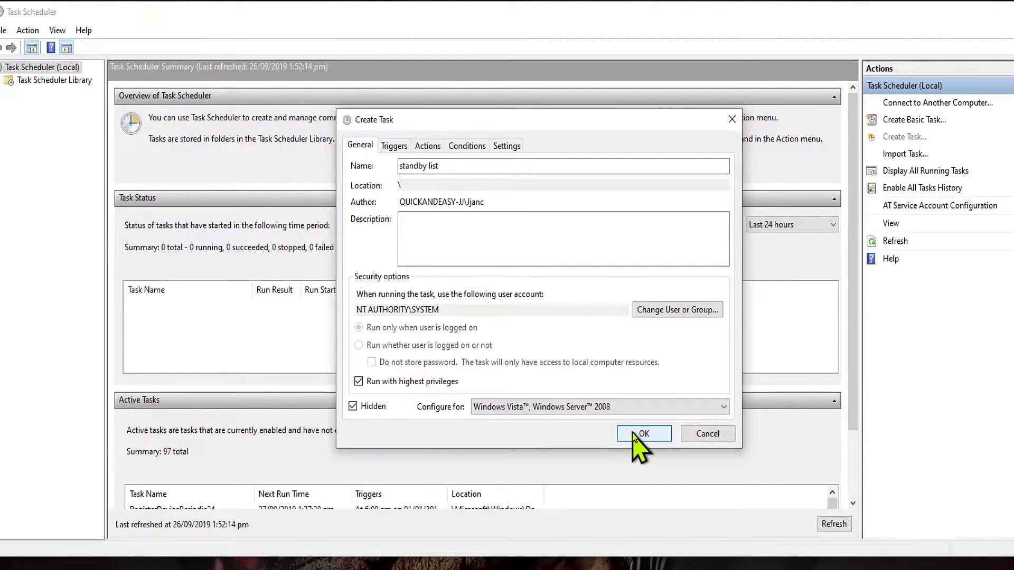
click(402, 148)
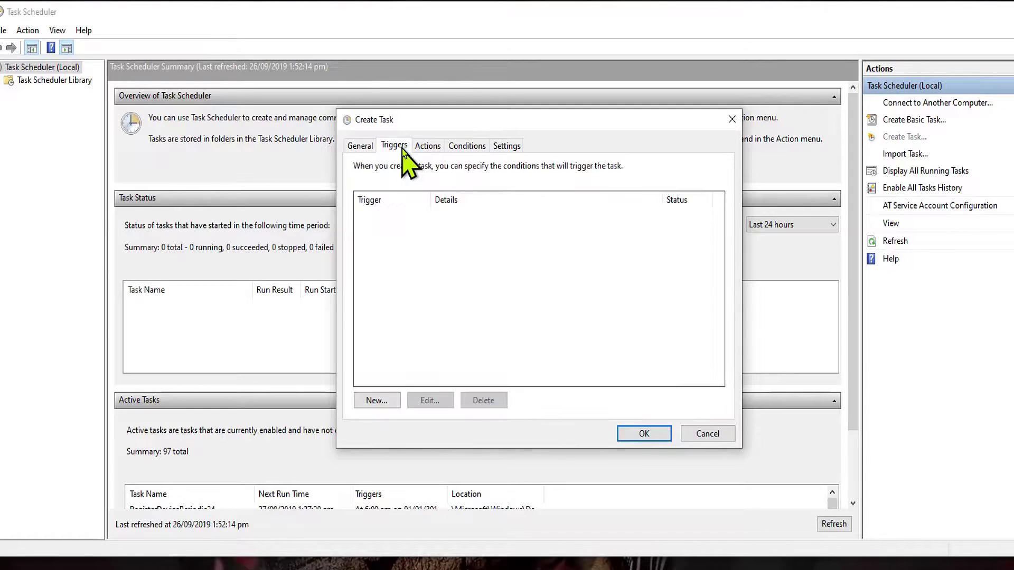
Add a one-time scheduled trigger that repeats the task every 5 minutes for an indefinite duration
click(385, 404)
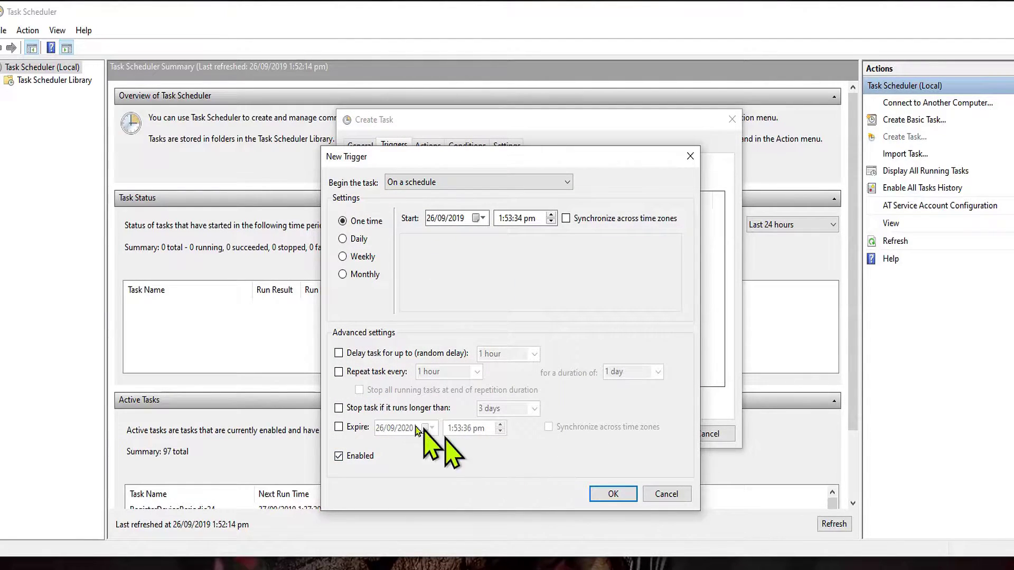
click(339, 372)
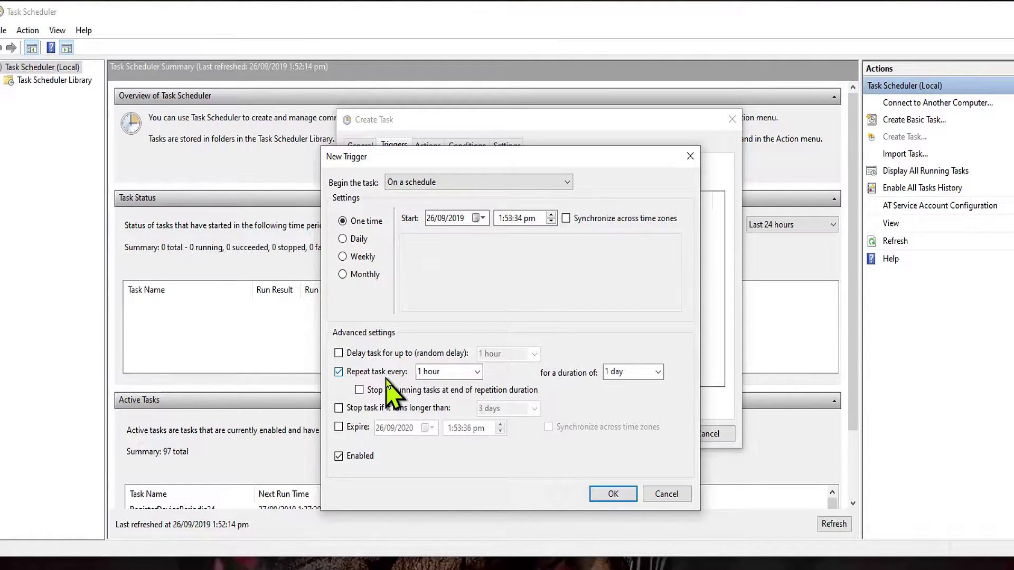
click(476, 372)
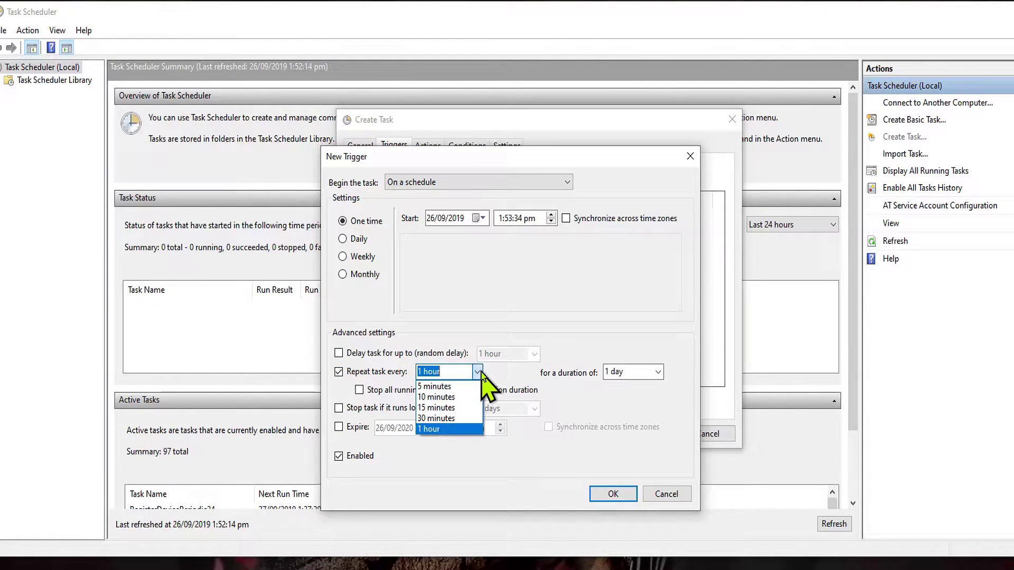
click(449, 387)
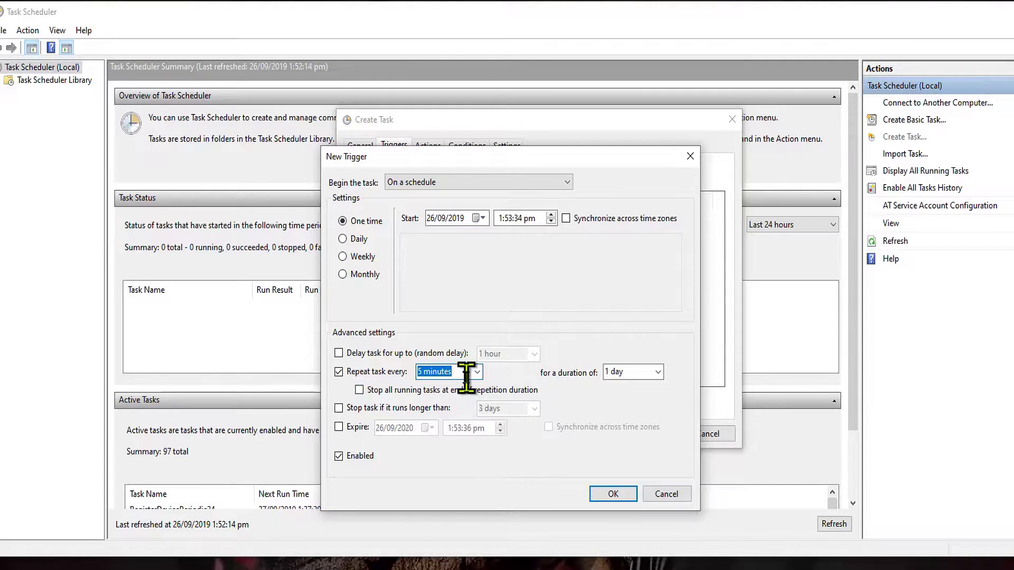
click(658, 372)
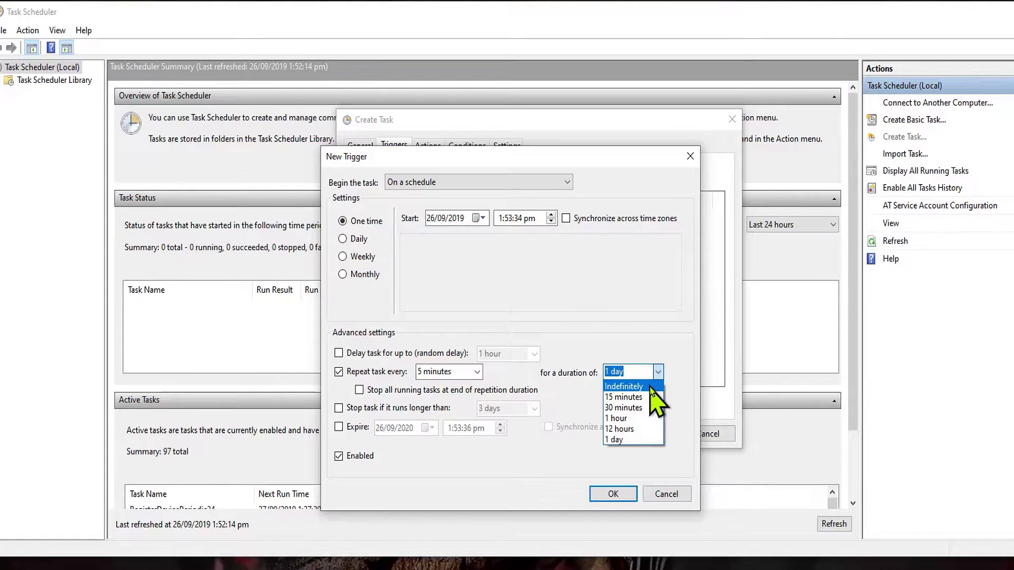
click(650, 389)
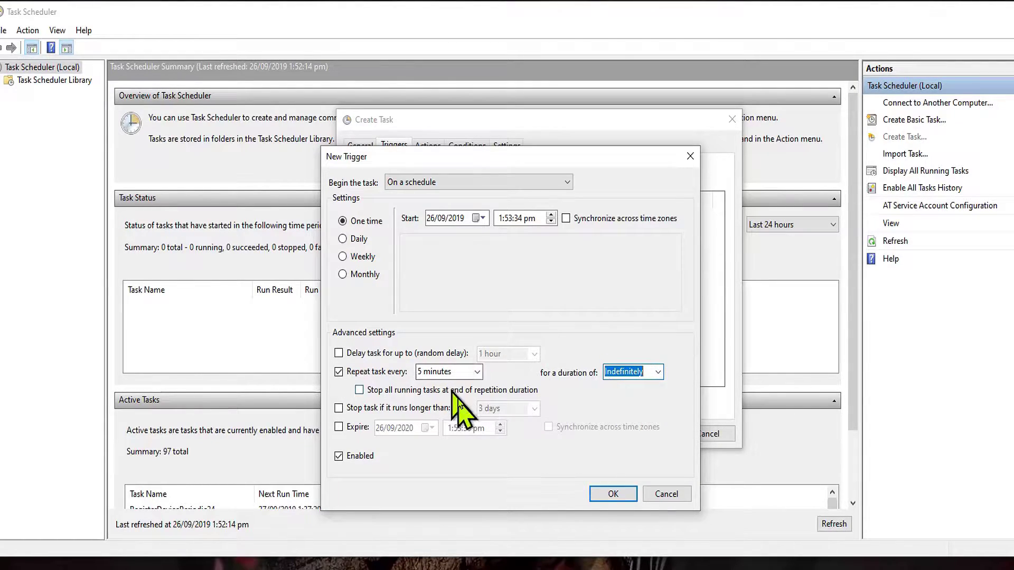
click(612, 494)
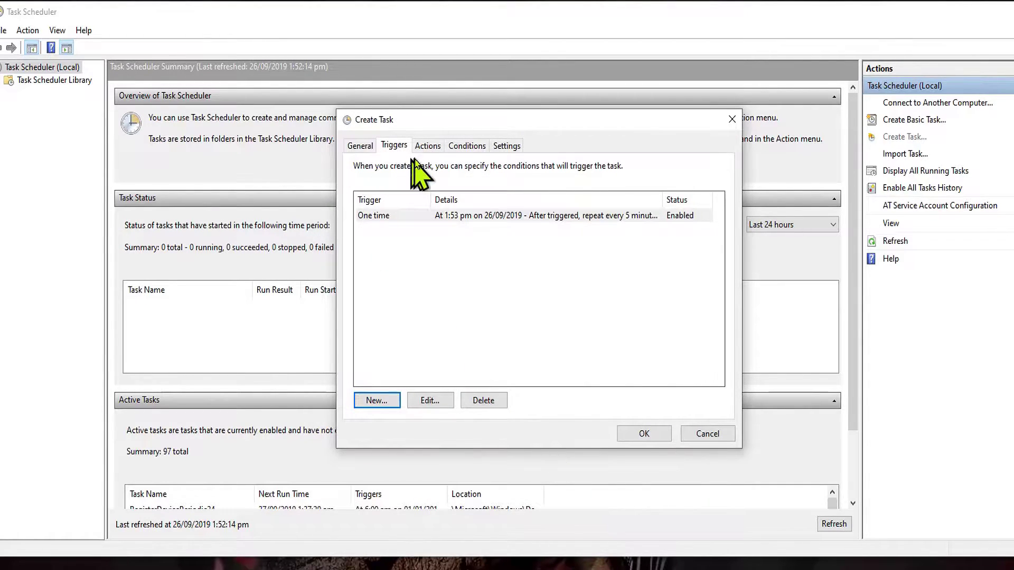
Add a start-a-program action that runs EmptyStandbyList.exe from the "empty standy list" folder on C:
click(429, 147)
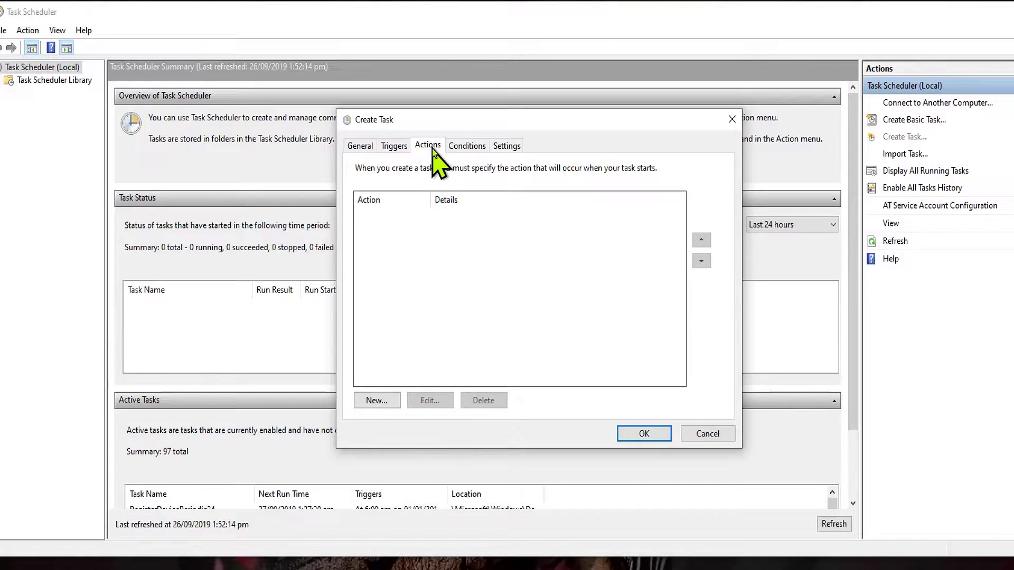
click(371, 402)
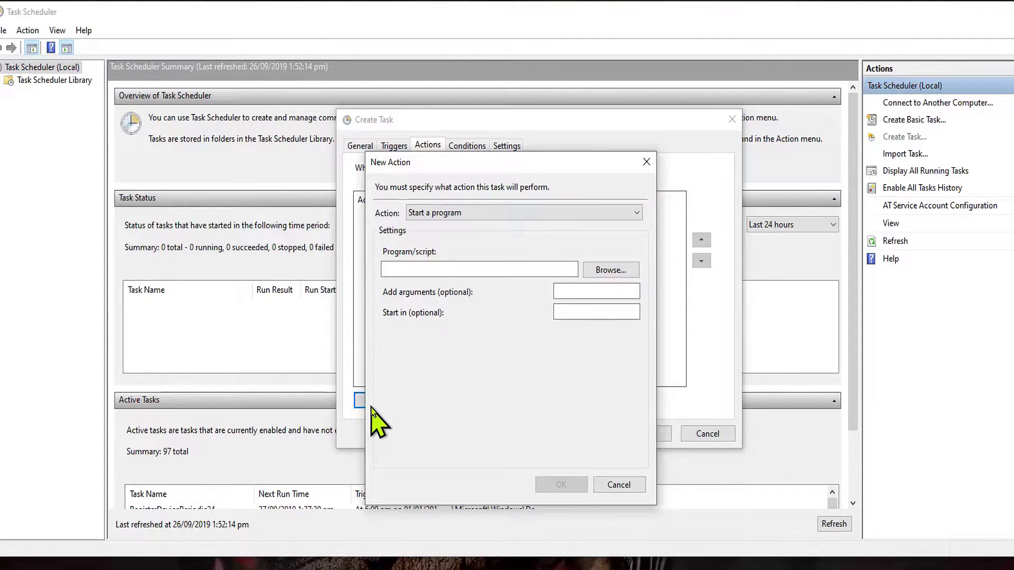
click(611, 270)
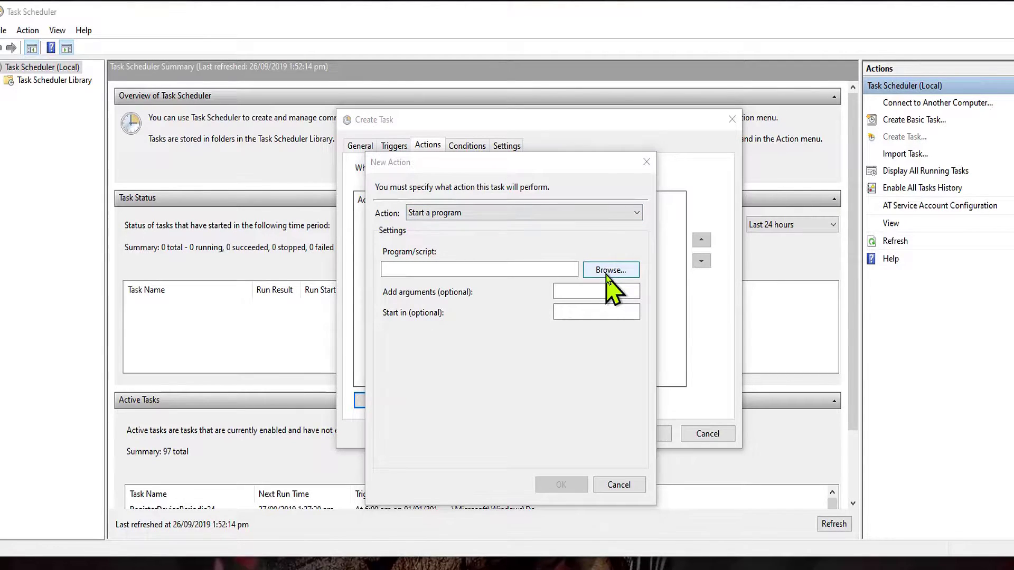
drag(623, 187, 514, 155)
click(321, 427)
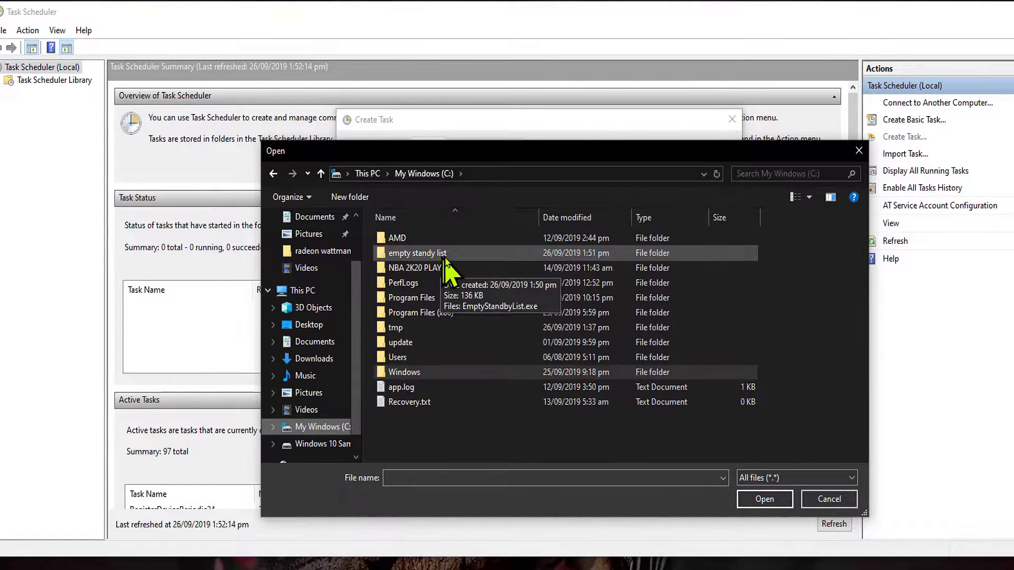
click(470, 254)
double_click(470, 253)
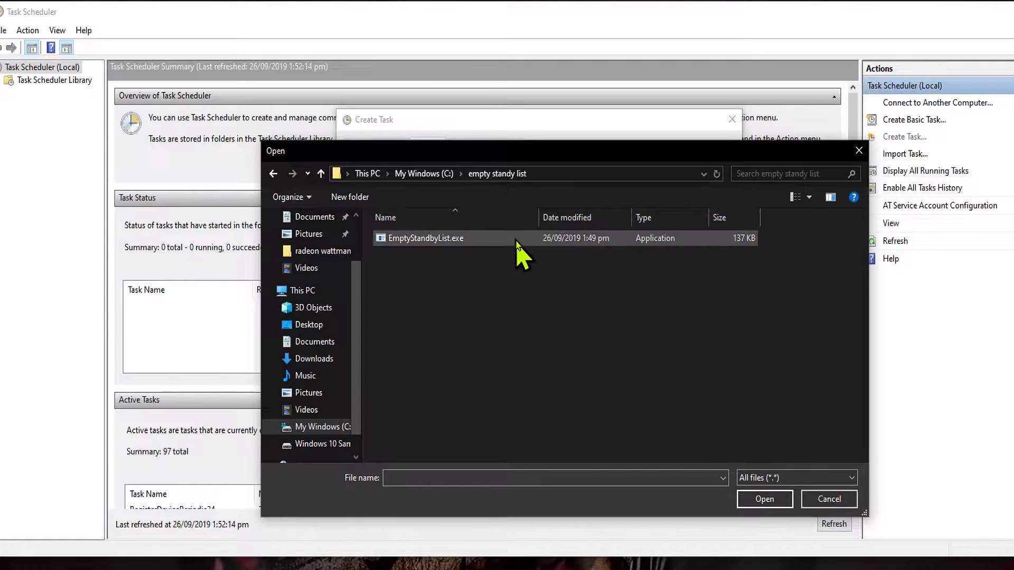
click(478, 238)
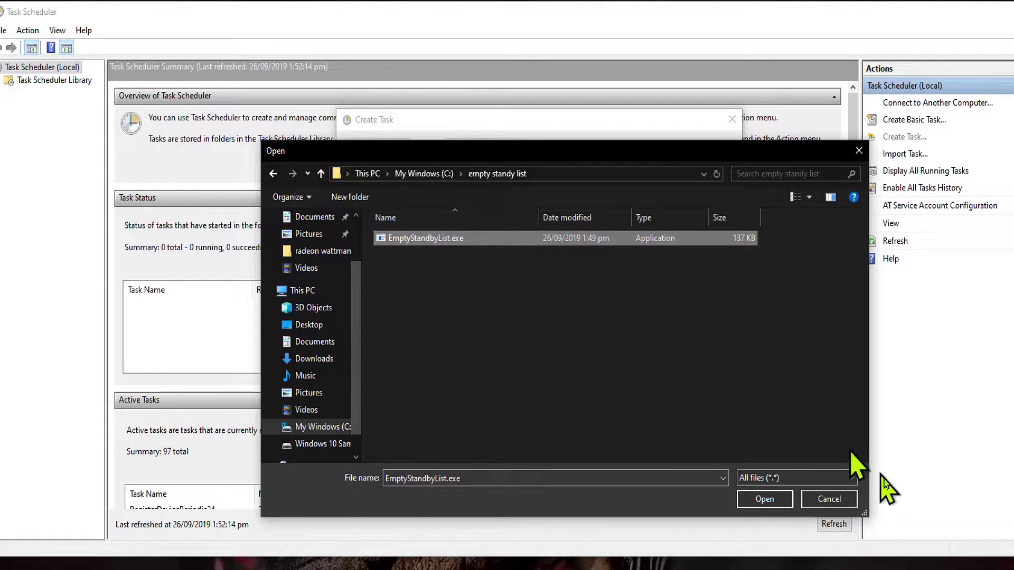
click(753, 500)
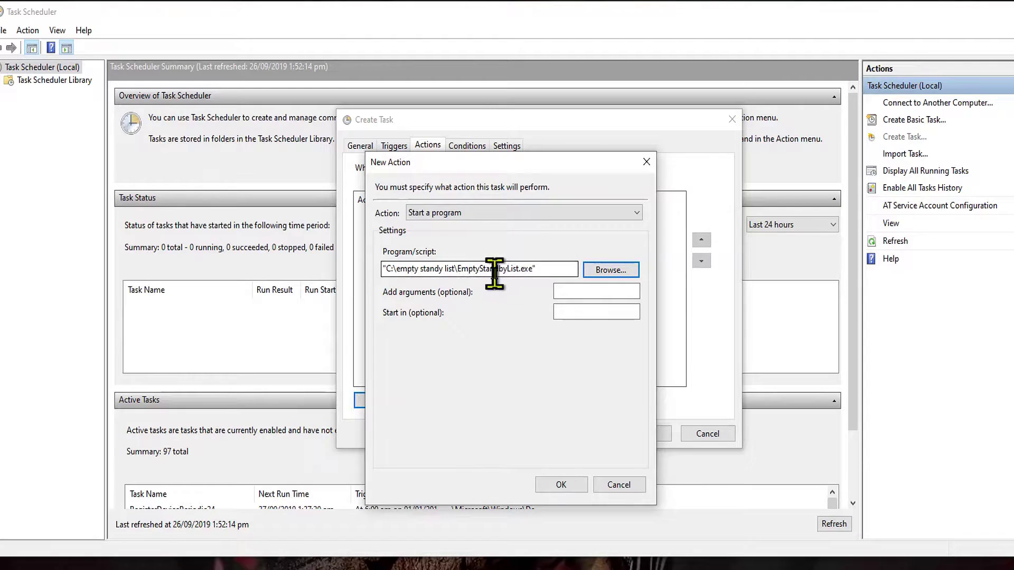
click(560, 485)
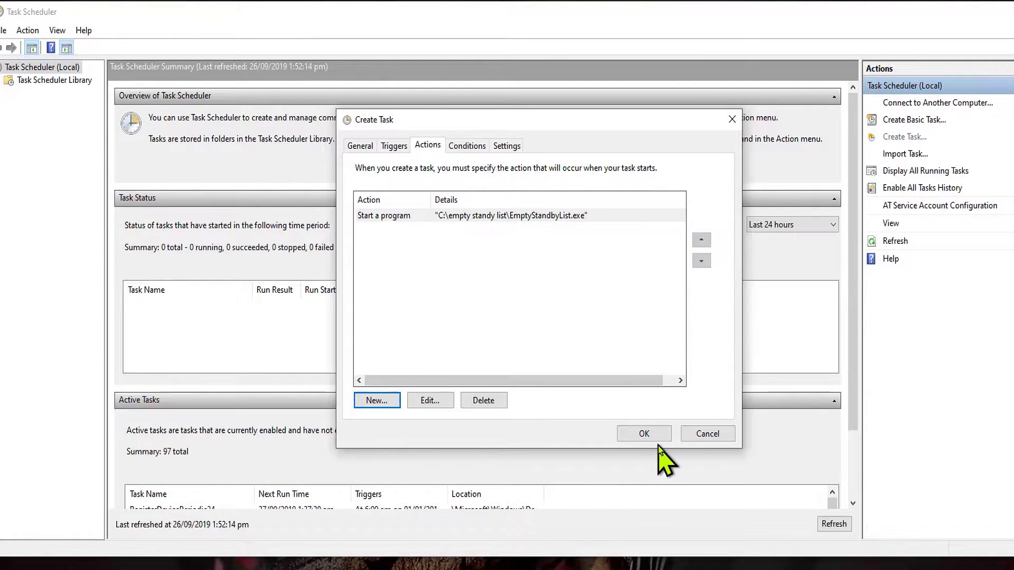
Save the new task and select "standby list" in the Task Scheduler Library
click(645, 434)
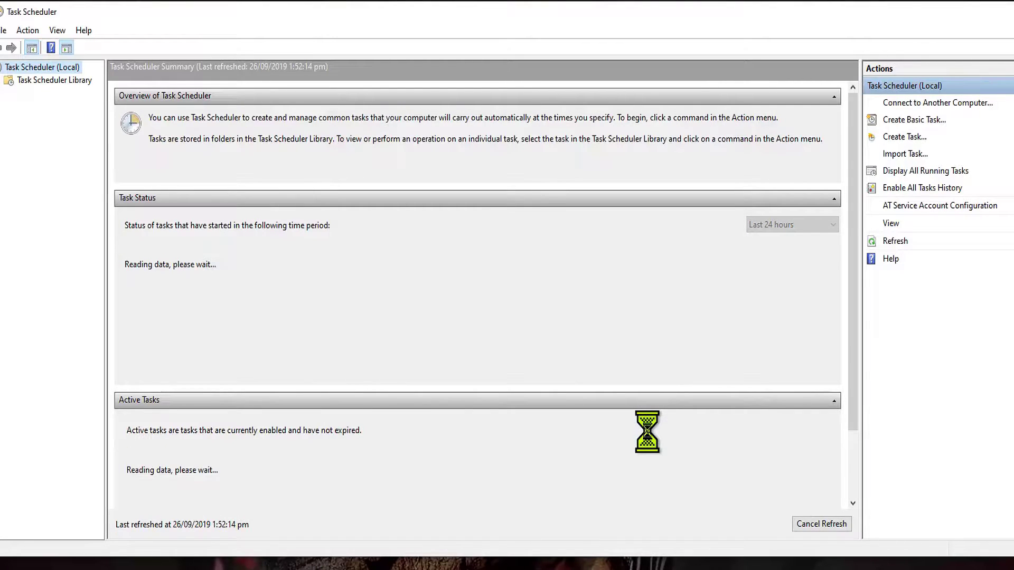
click(56, 81)
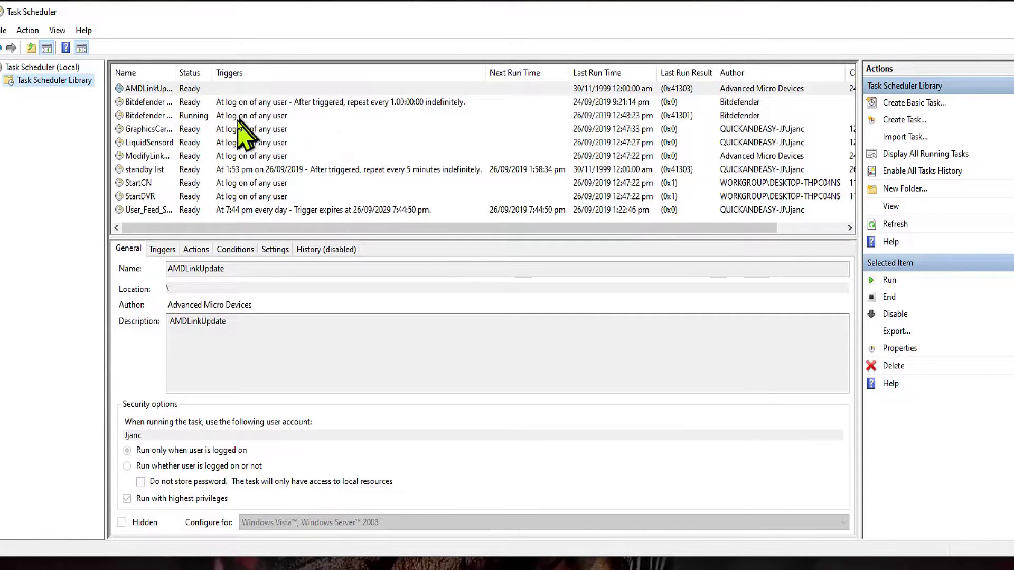
click(162, 170)
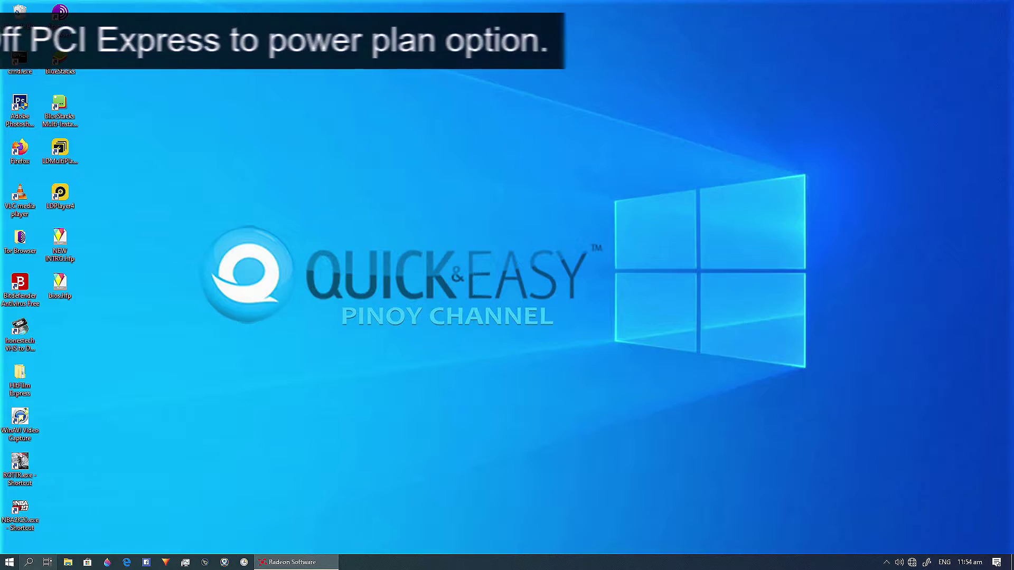
Open Windows Settings, search for "POWER P" and open the page for choosing a power plan
click(9, 561)
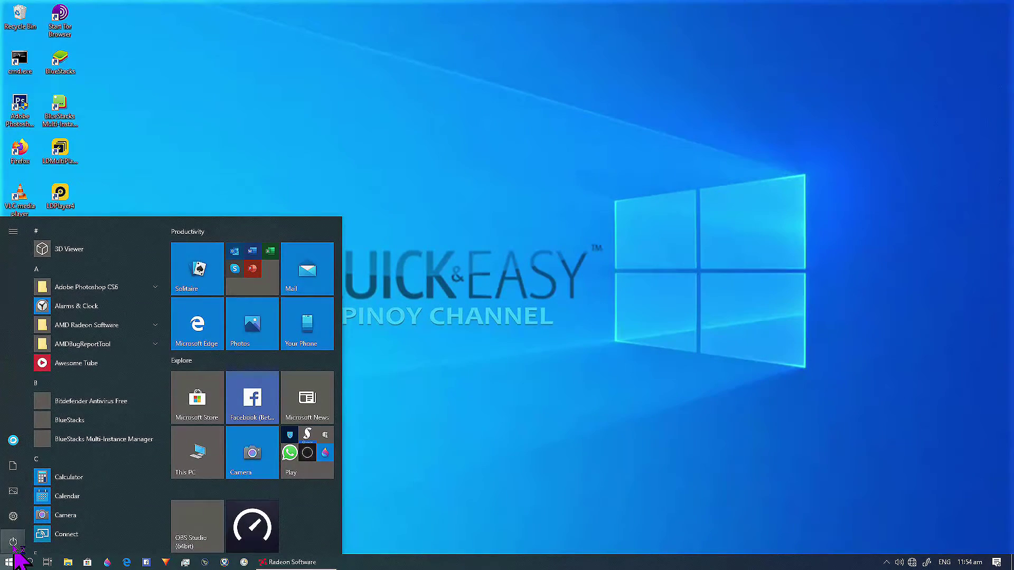
click(15, 517)
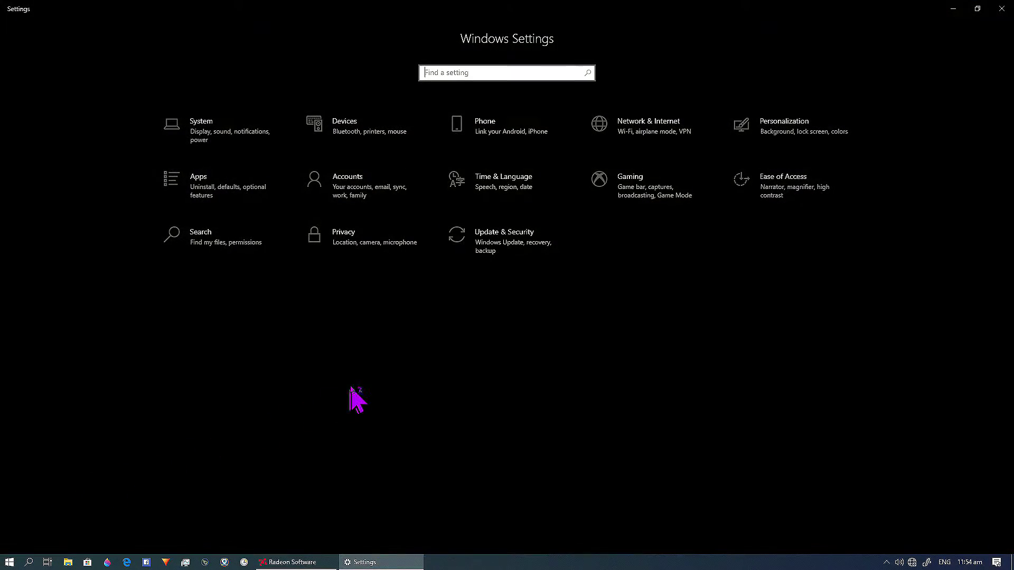
click(487, 74)
text(P)
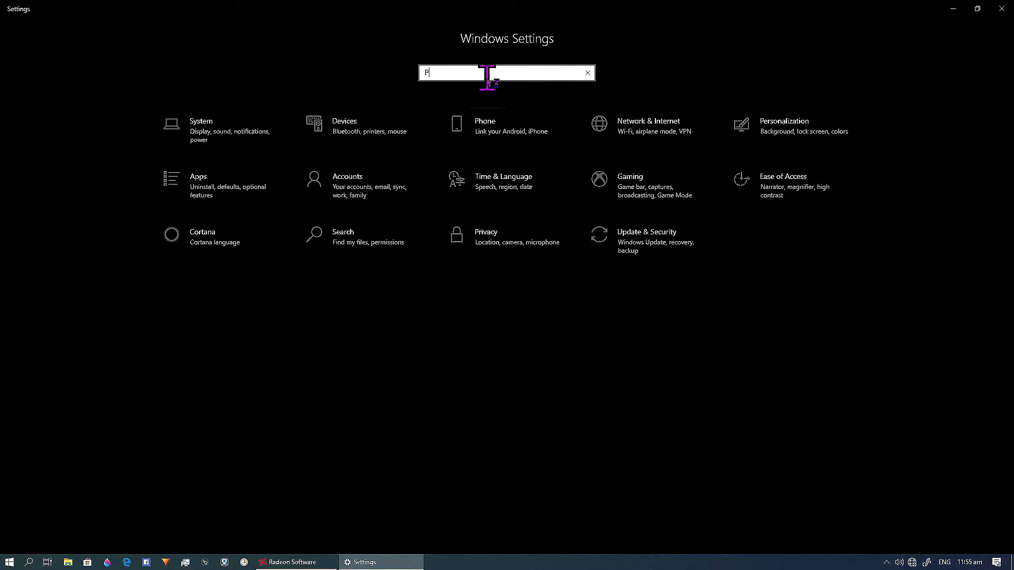
text(OWER )
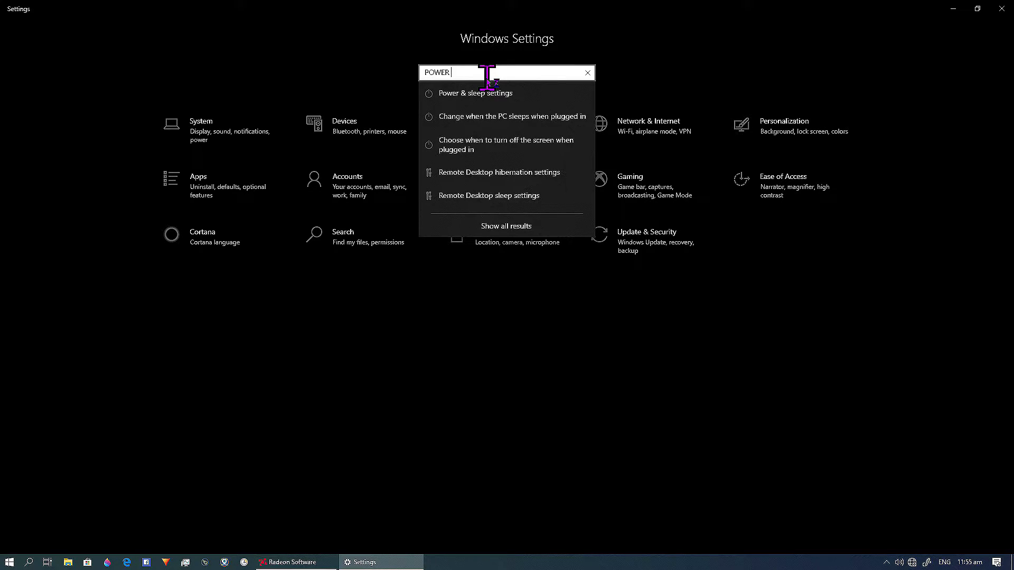
text(P)
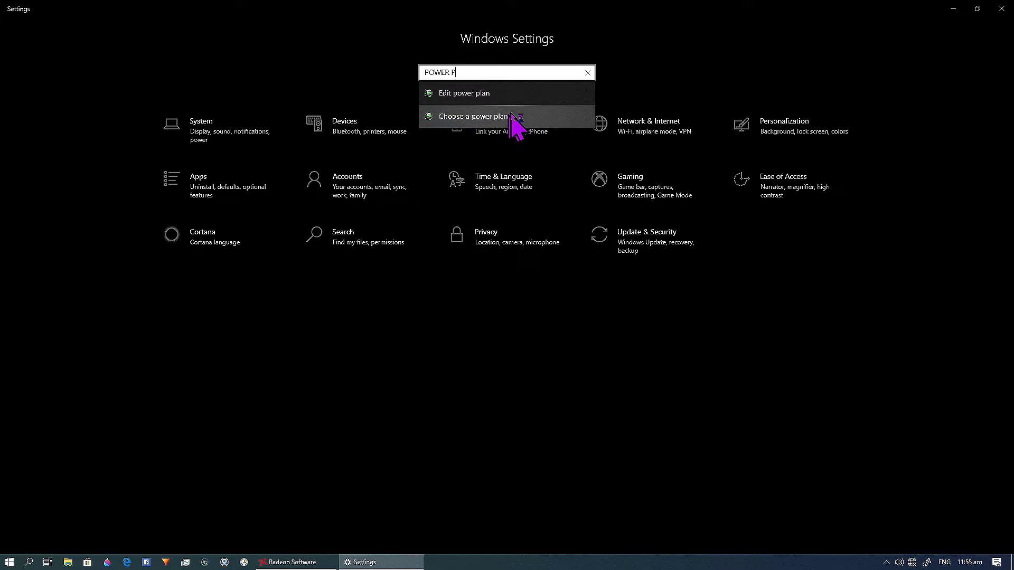
click(559, 117)
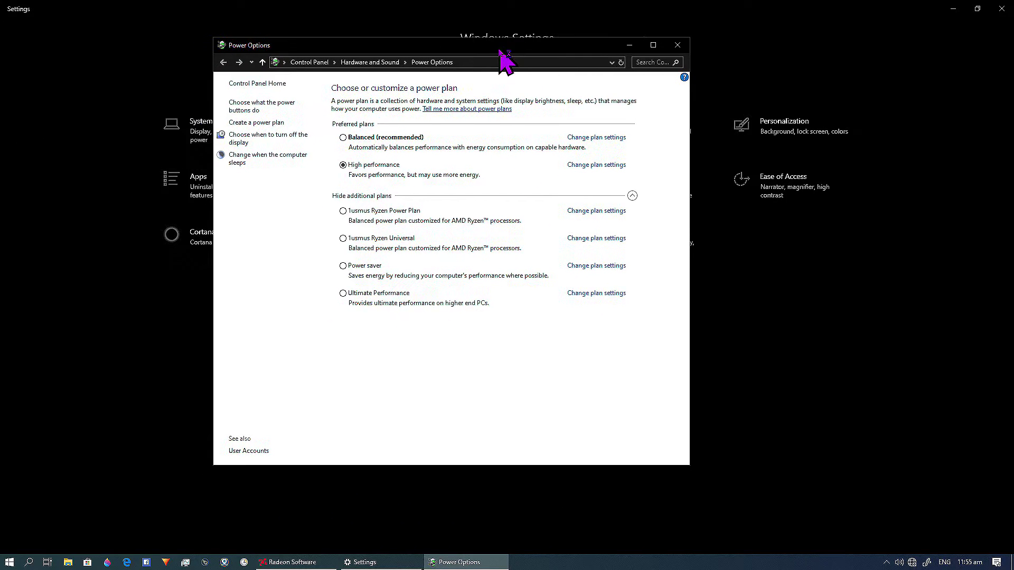
Open the advanced power settings of the High performance plan and move their dialog over the plan settings window
click(621, 165)
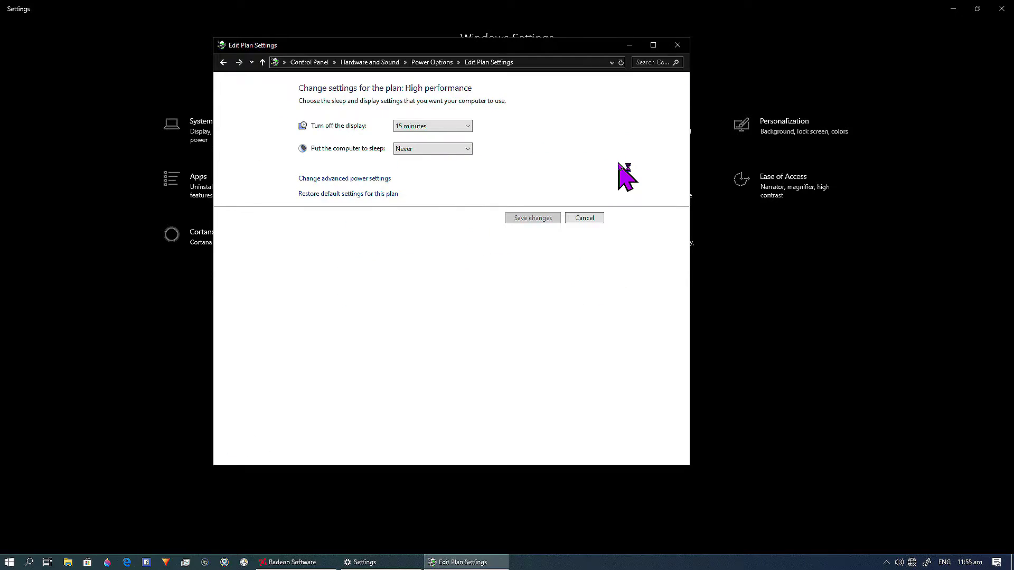
click(373, 178)
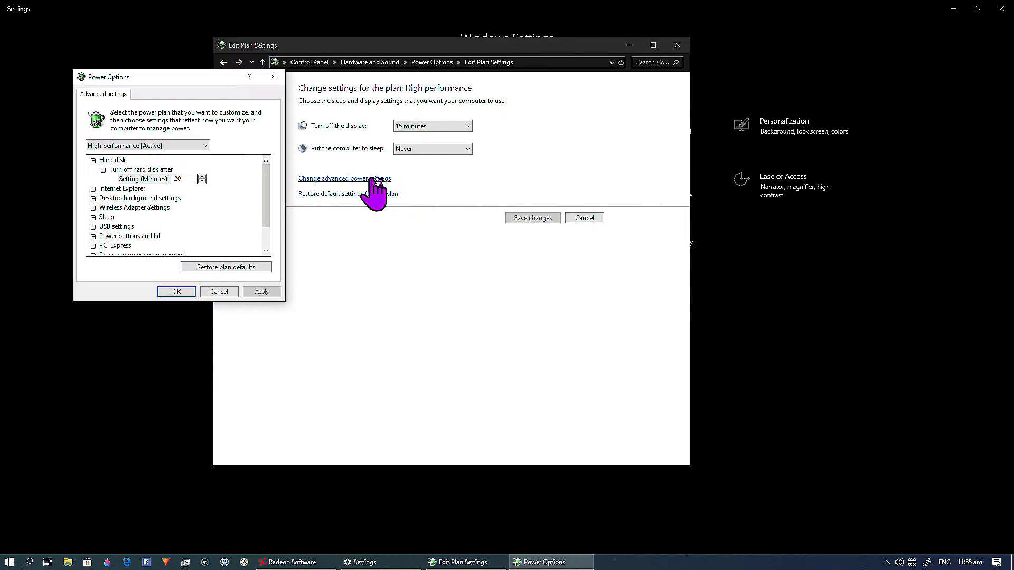
drag(218, 79, 448, 155)
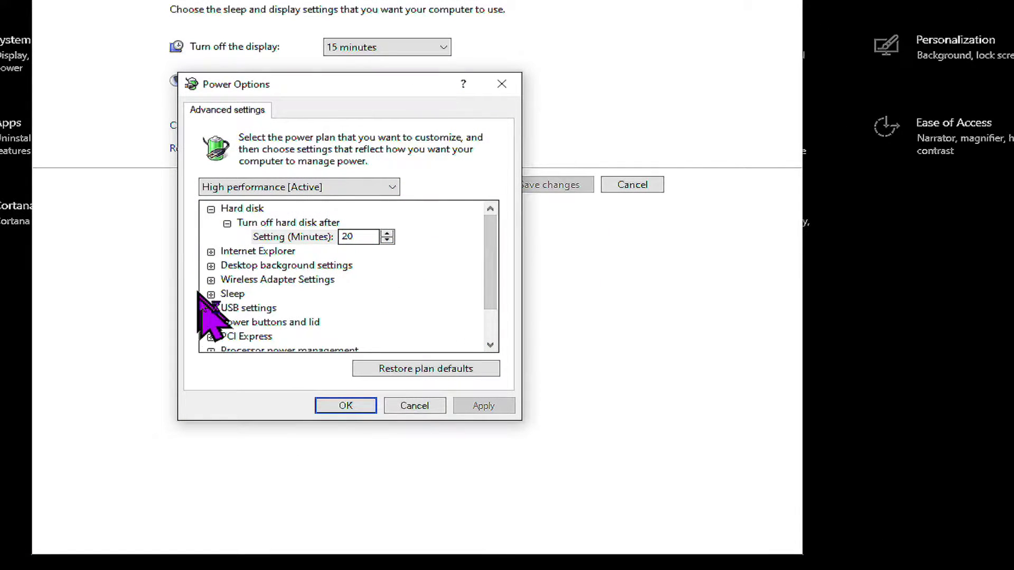
Set Link State Power Management under PCI Express to Off, then apply and close the advanced power settings
scroll(200, 294, down, 1)
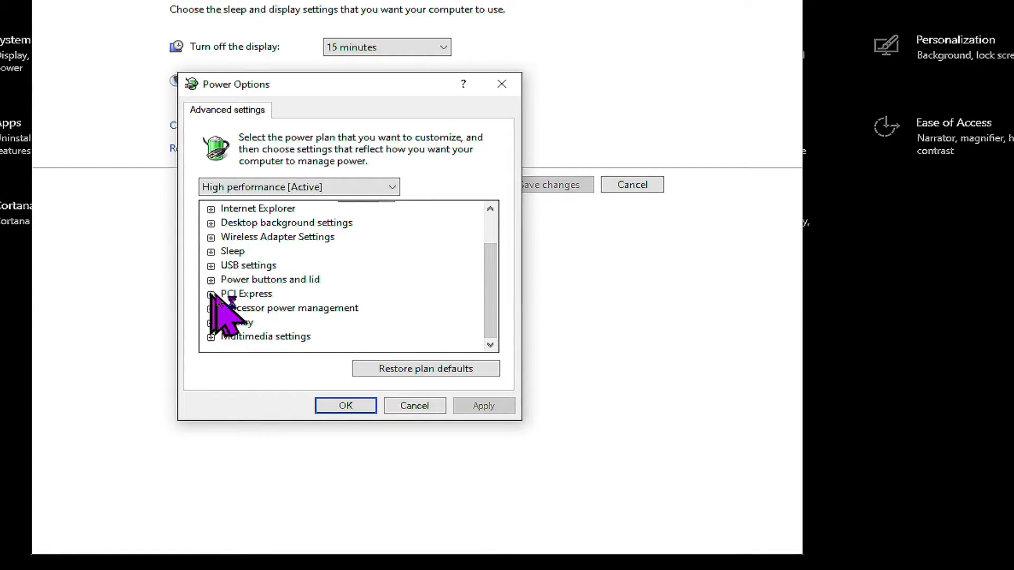
click(256, 294)
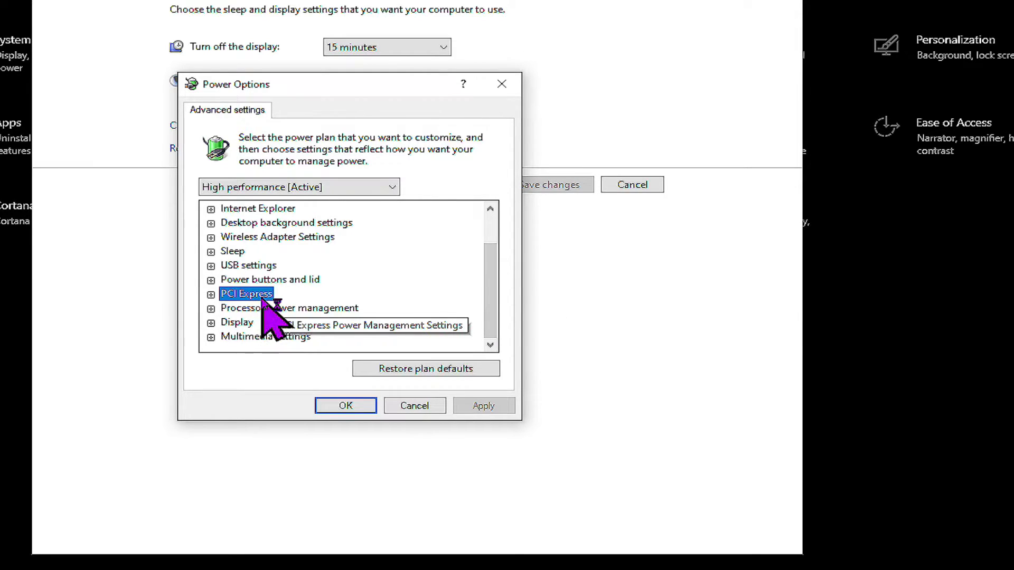
click(211, 294)
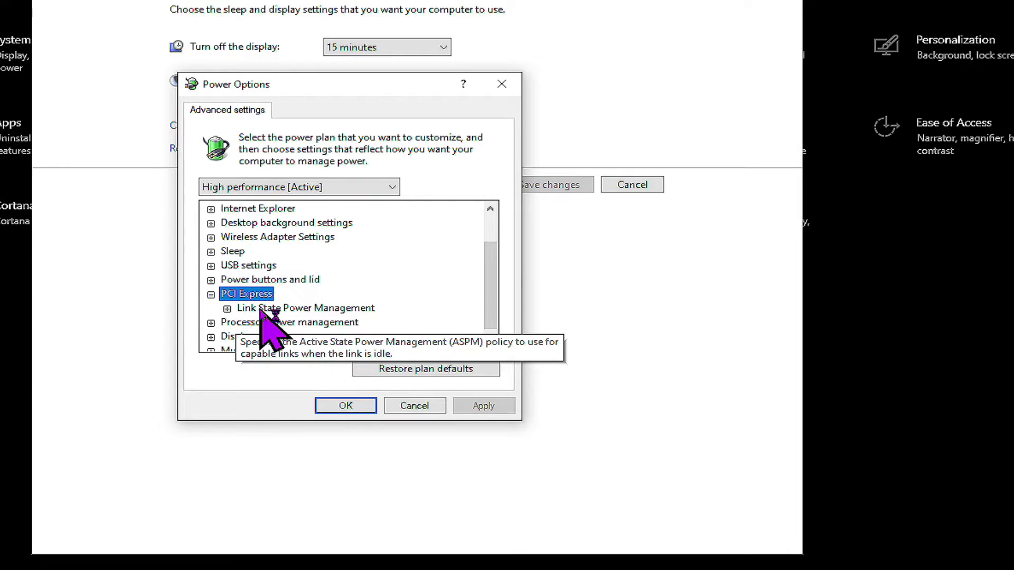
click(227, 308)
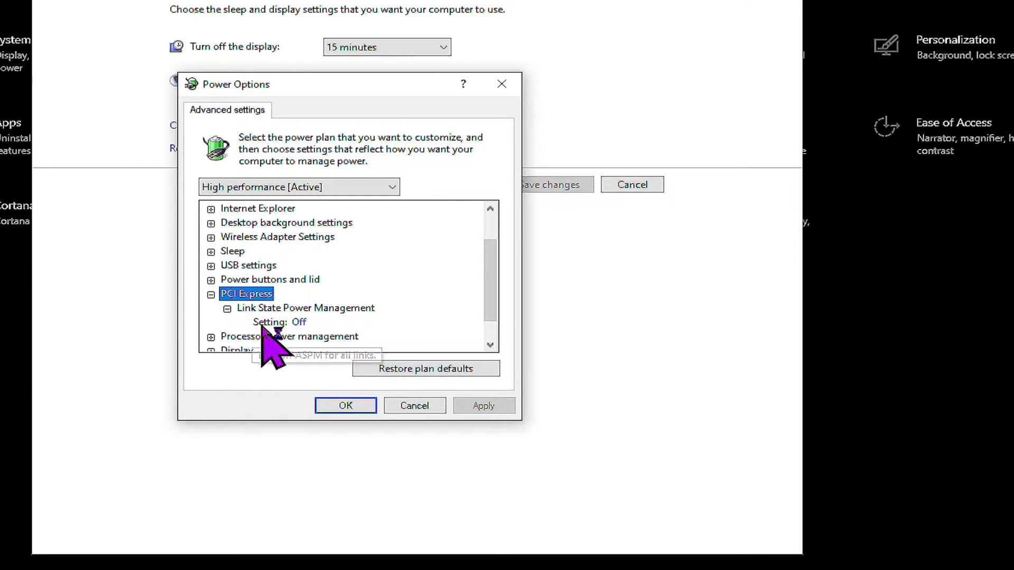
click(290, 323)
click(352, 323)
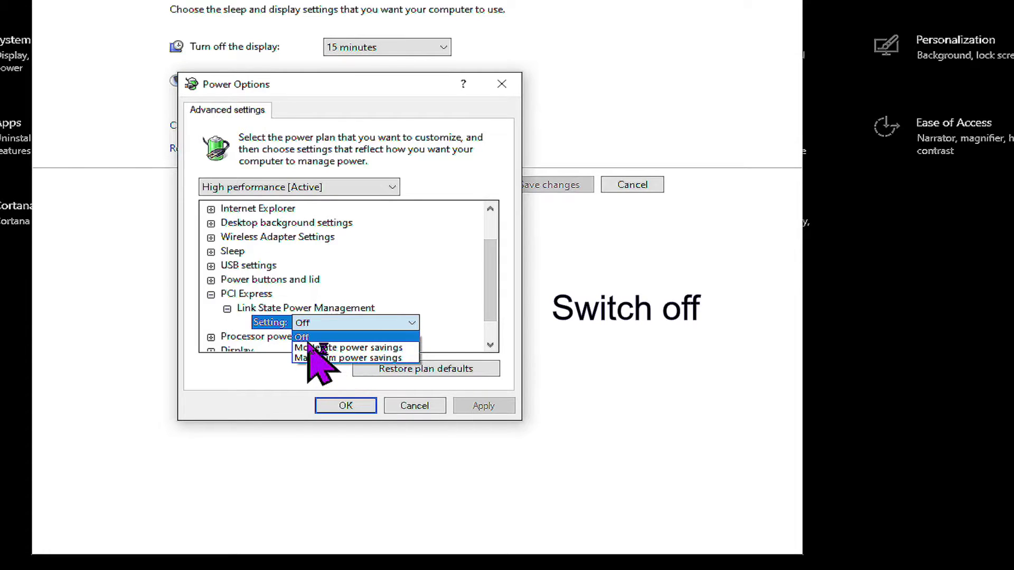
click(351, 338)
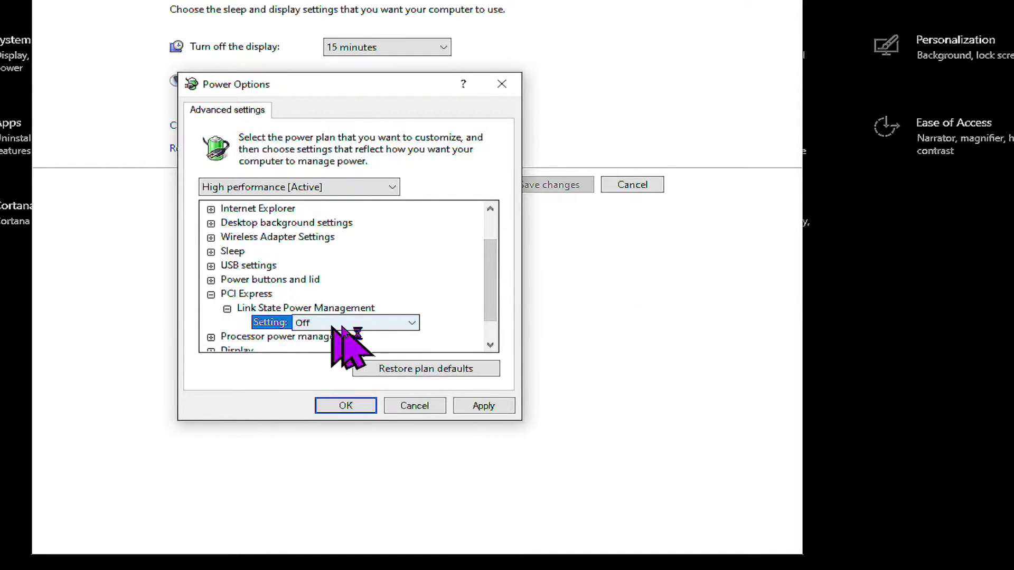
click(478, 406)
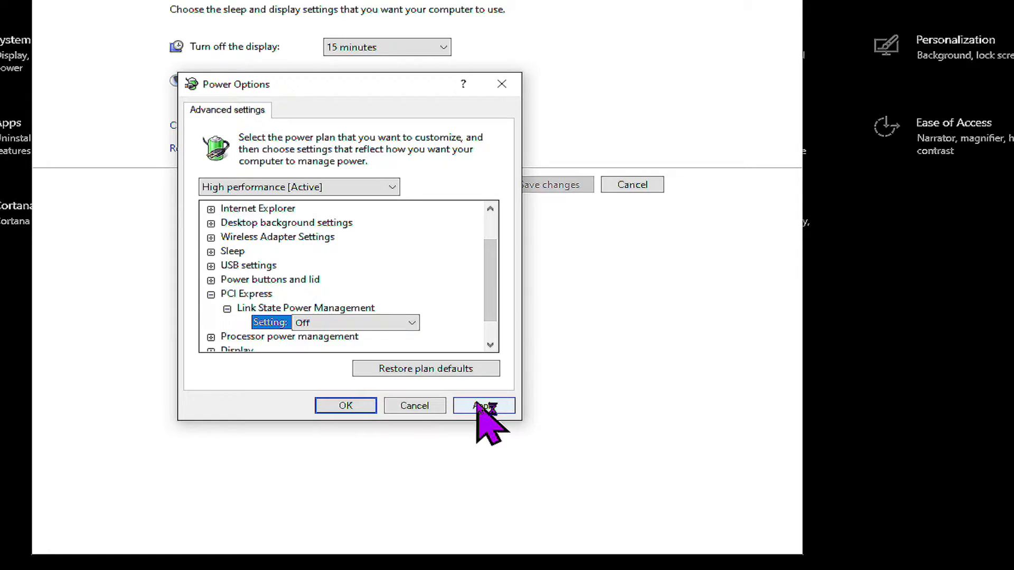
click(340, 406)
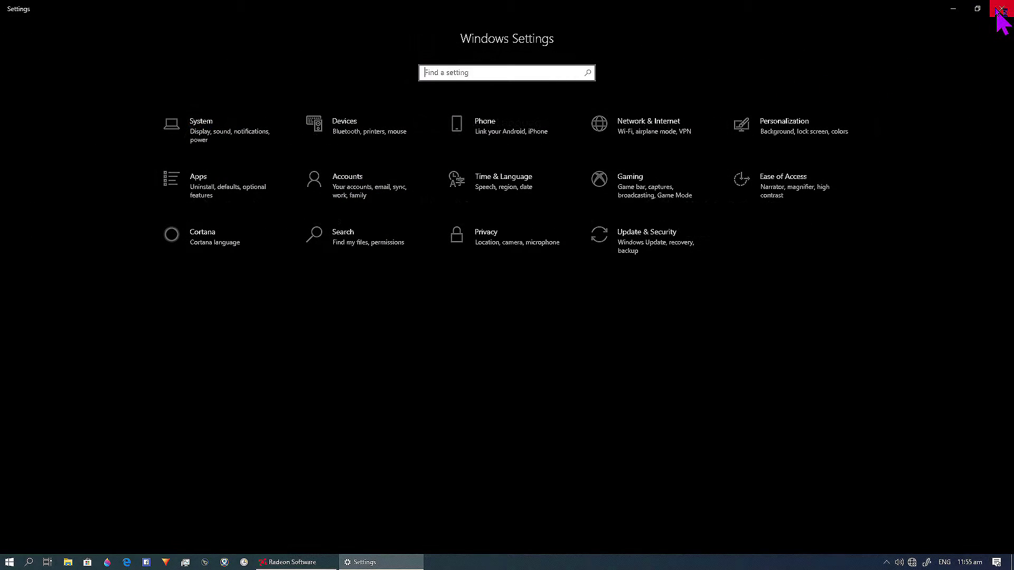
Close Windows Settings, switch to AMD Radeon Software and factory-reset all its settings and profiles
click(1001, 9)
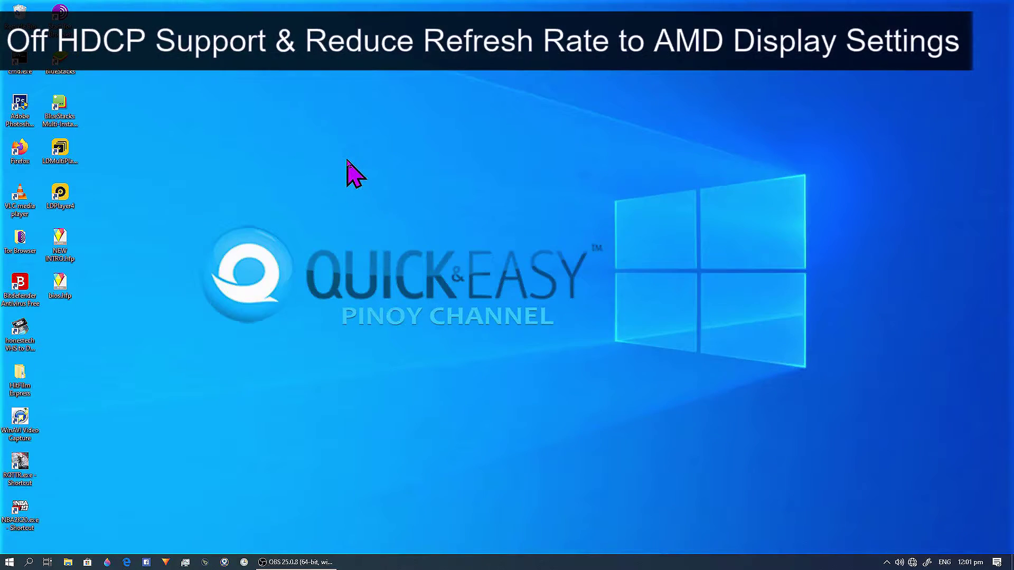
right_click(347, 160)
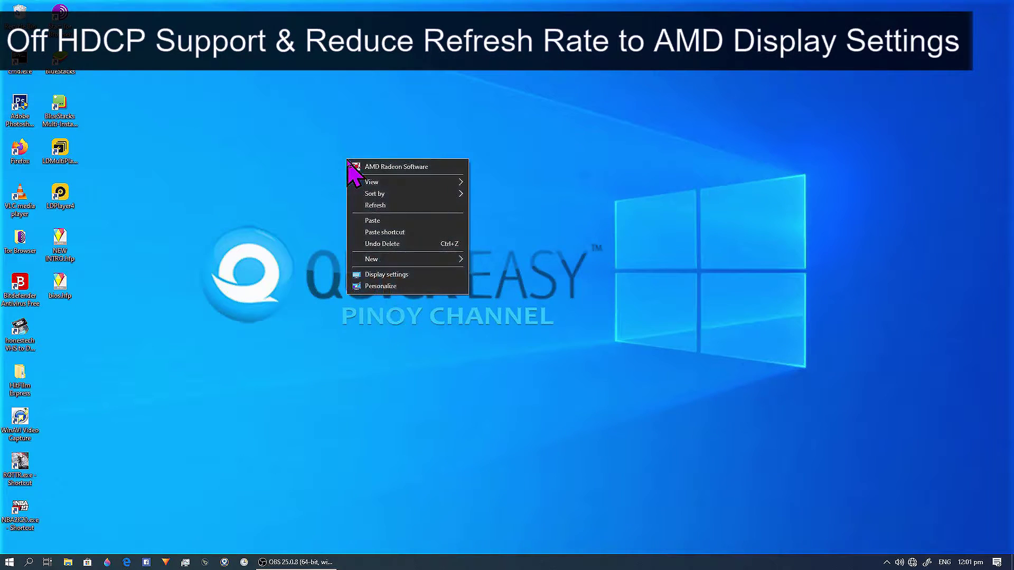
click(459, 167)
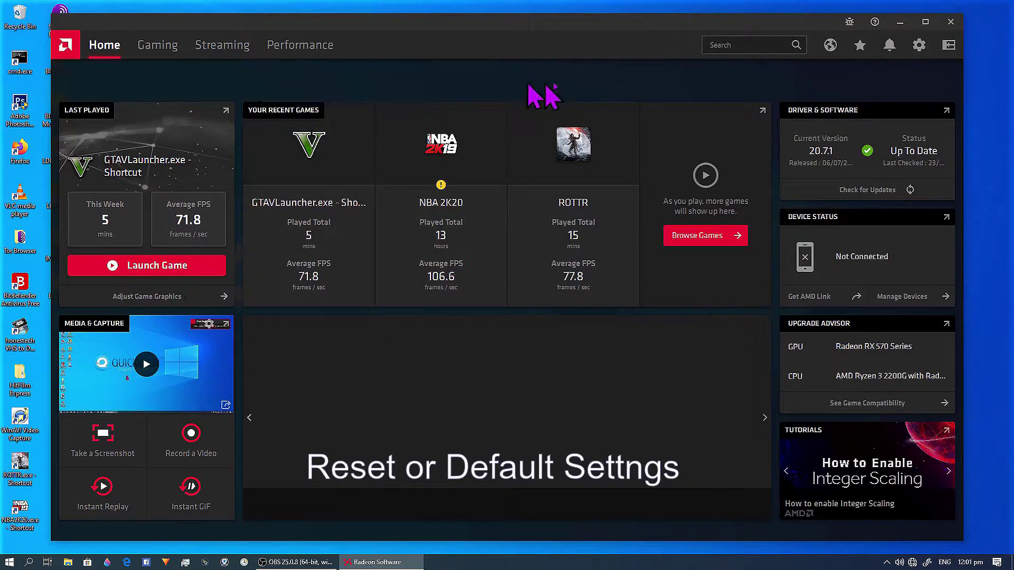
click(919, 46)
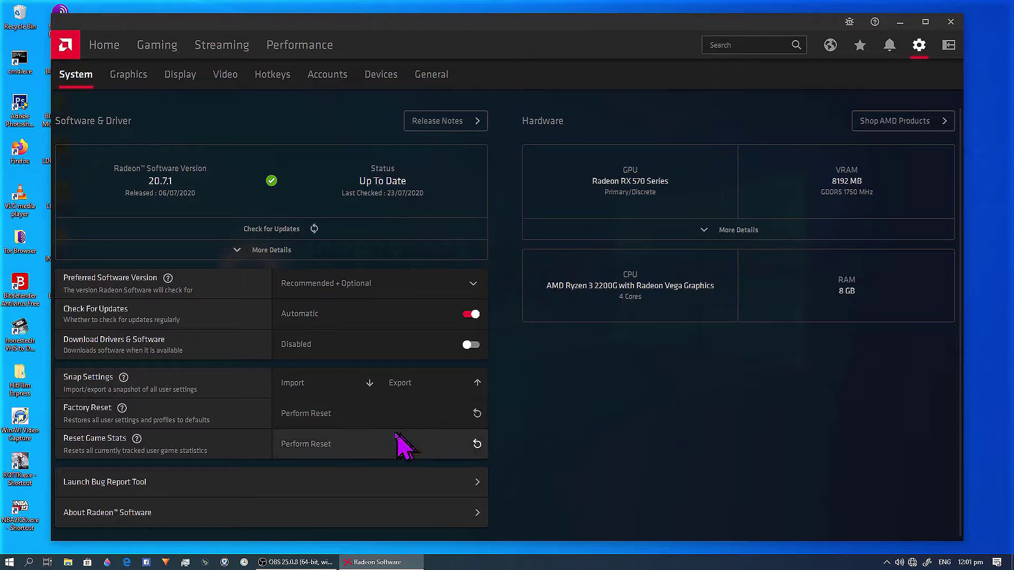
click(434, 425)
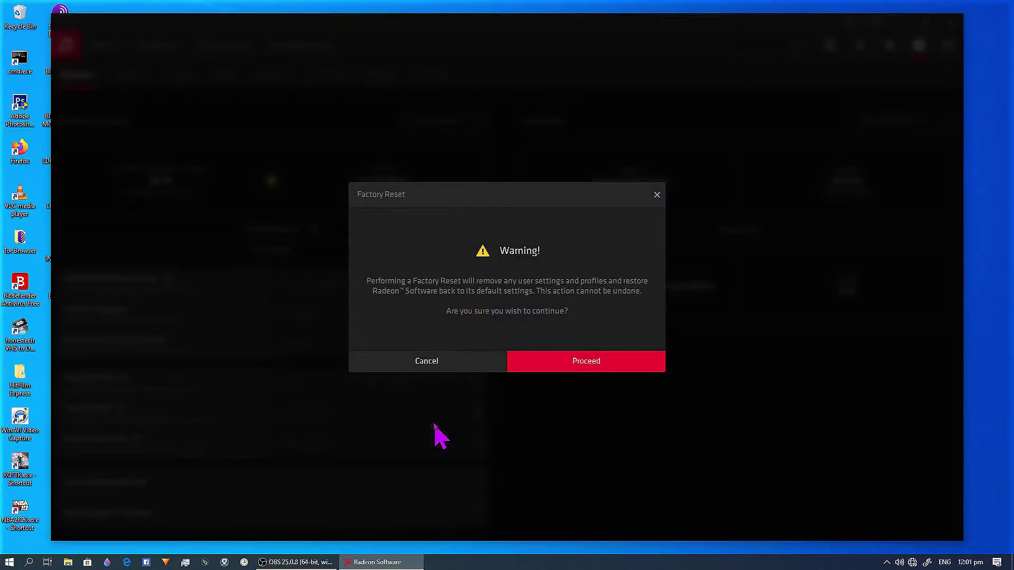
click(586, 361)
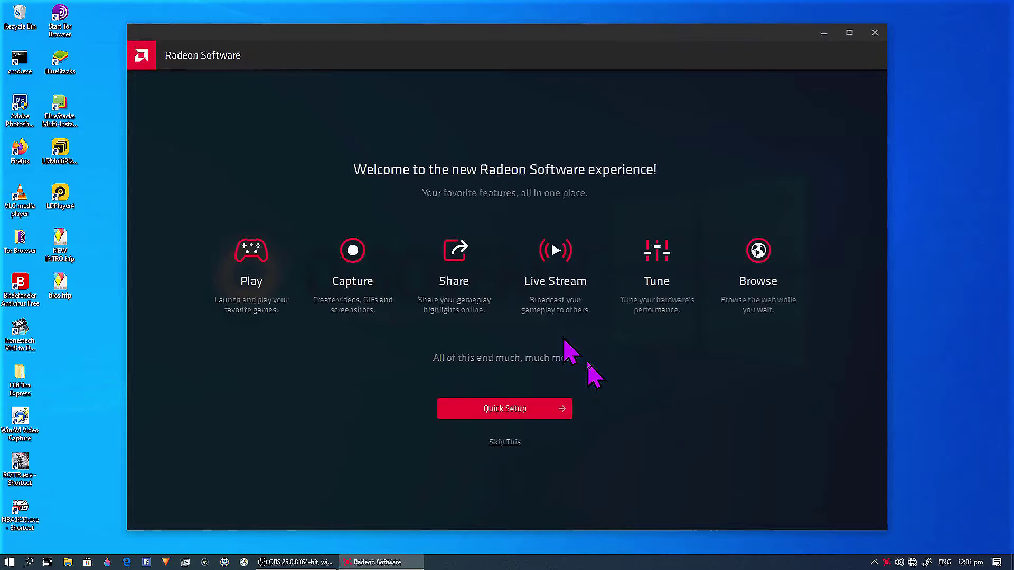
Complete the Radeon Software quick setup with the eSports profile
click(554, 416)
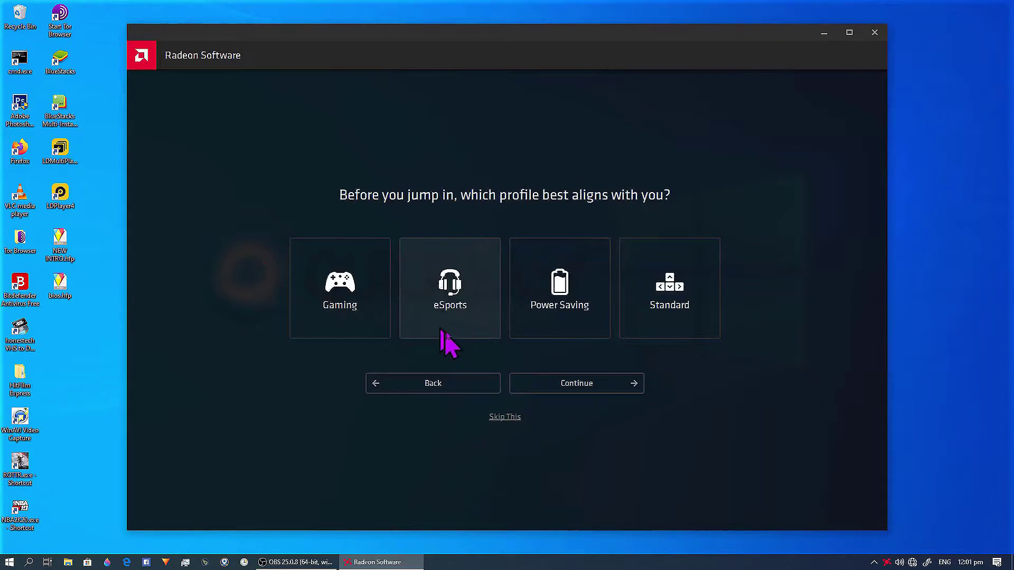
click(455, 323)
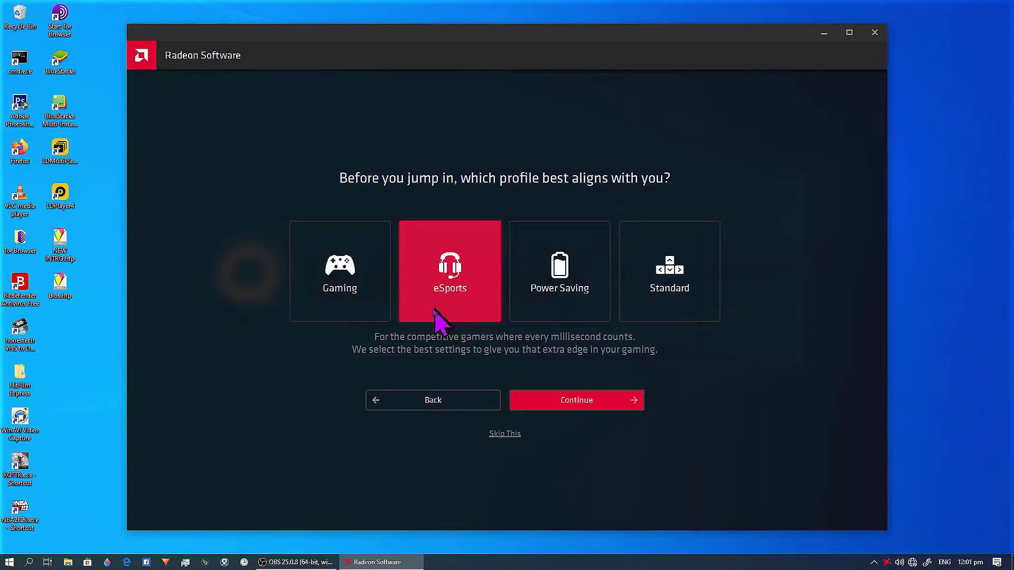
click(588, 404)
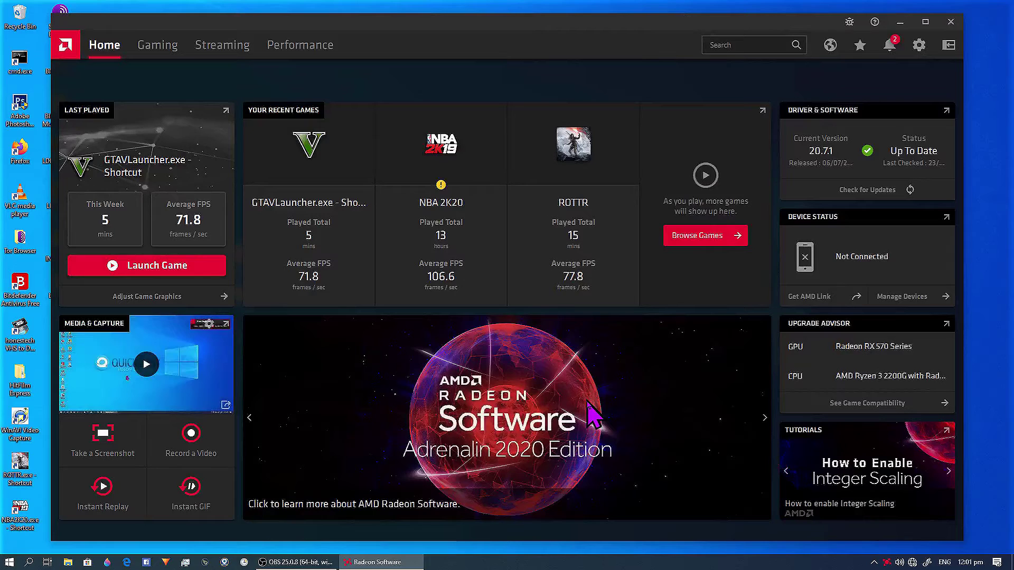
Clear all Radeon Software notifications and switch the global graphics profile to Custom
click(890, 44)
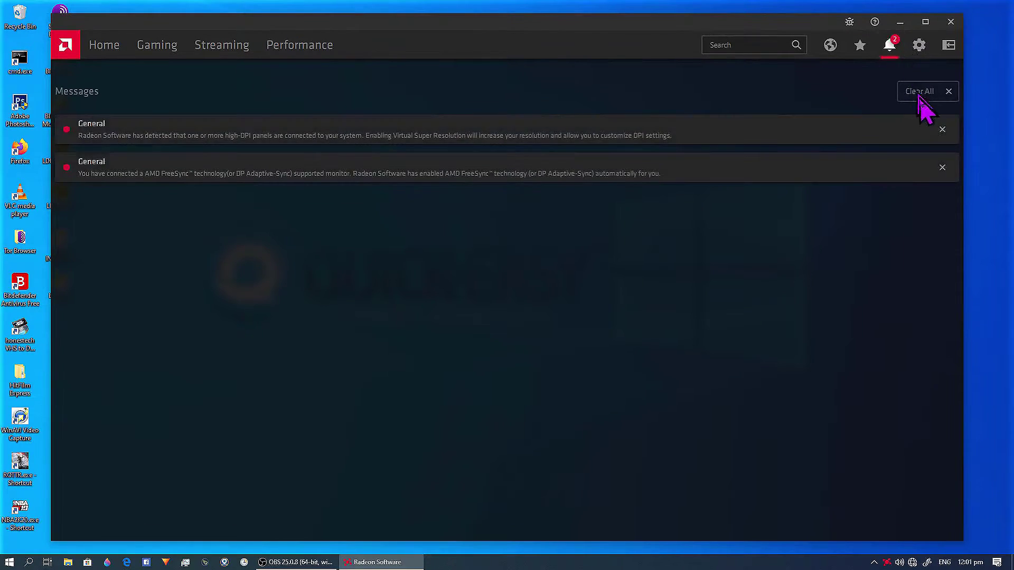
click(920, 93)
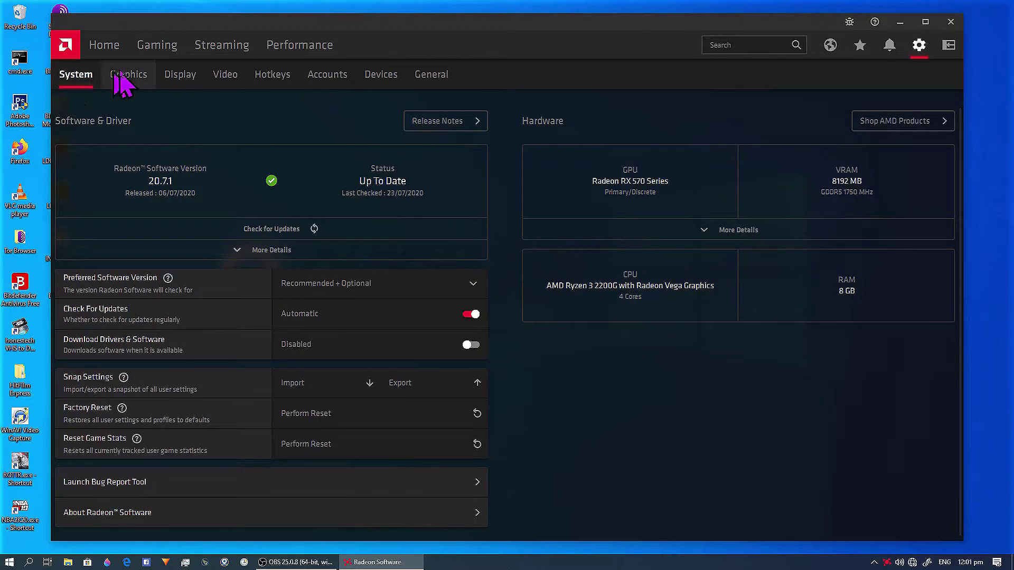
click(128, 80)
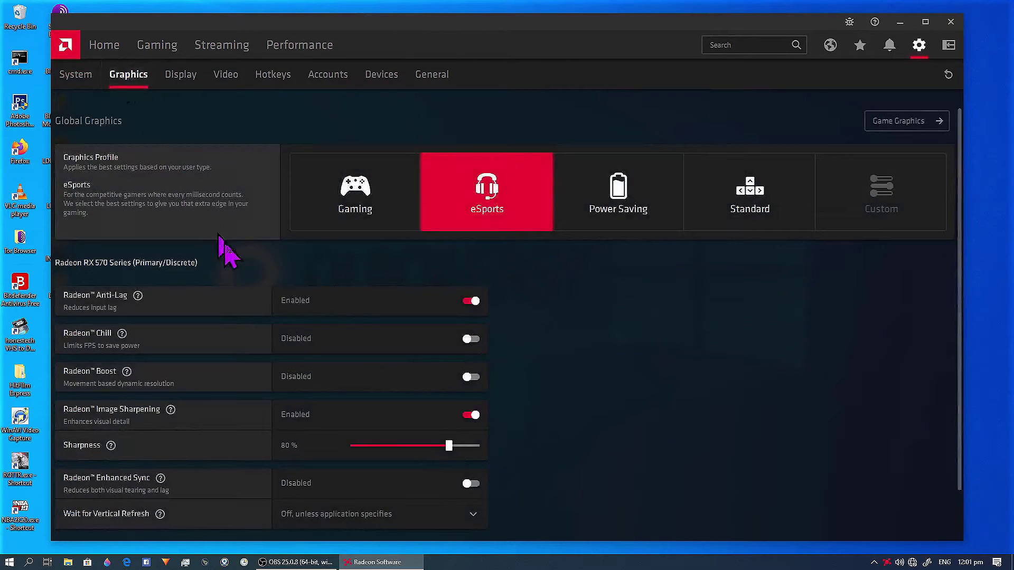
click(471, 302)
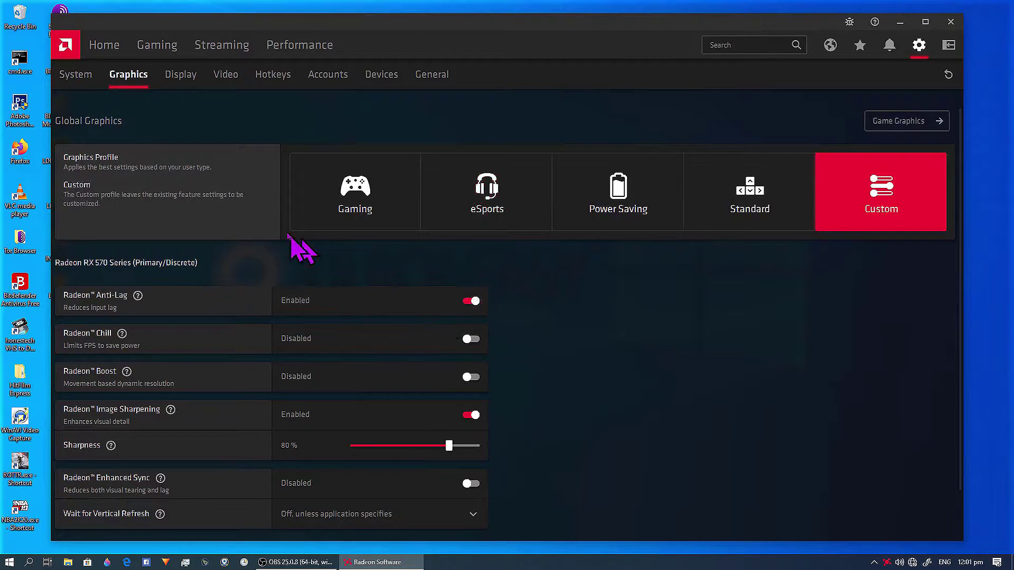
Accept the Custom Resolutions EULA in the display settings and create a 1920 x 1080 custom resolution with a 120 Hz refresh rate
click(189, 78)
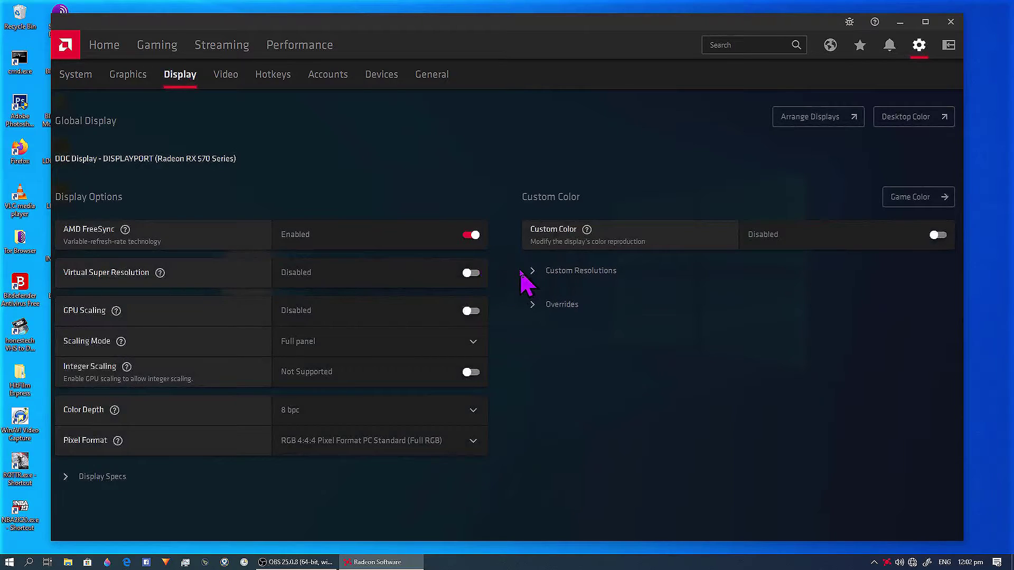
click(539, 275)
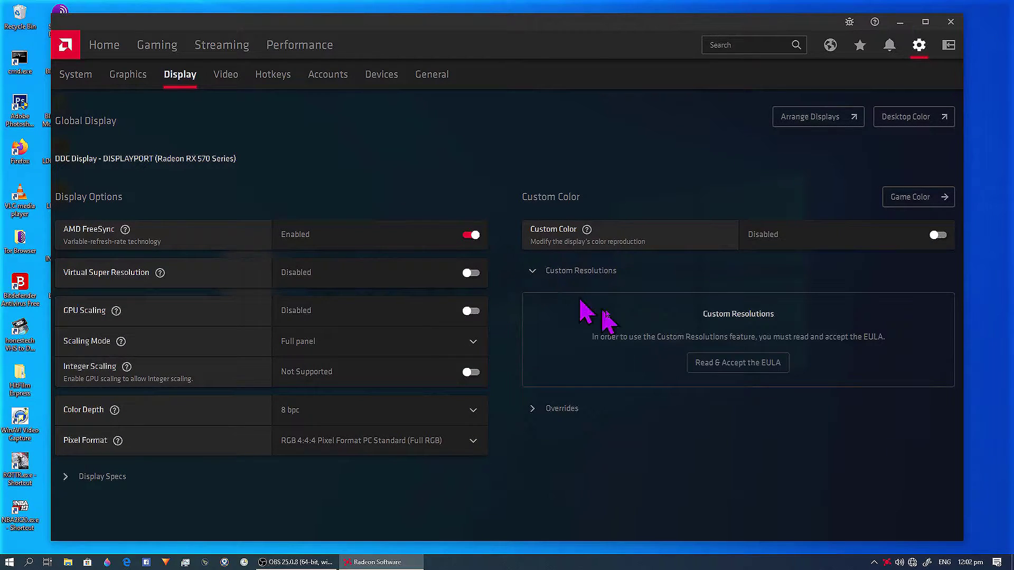
click(753, 364)
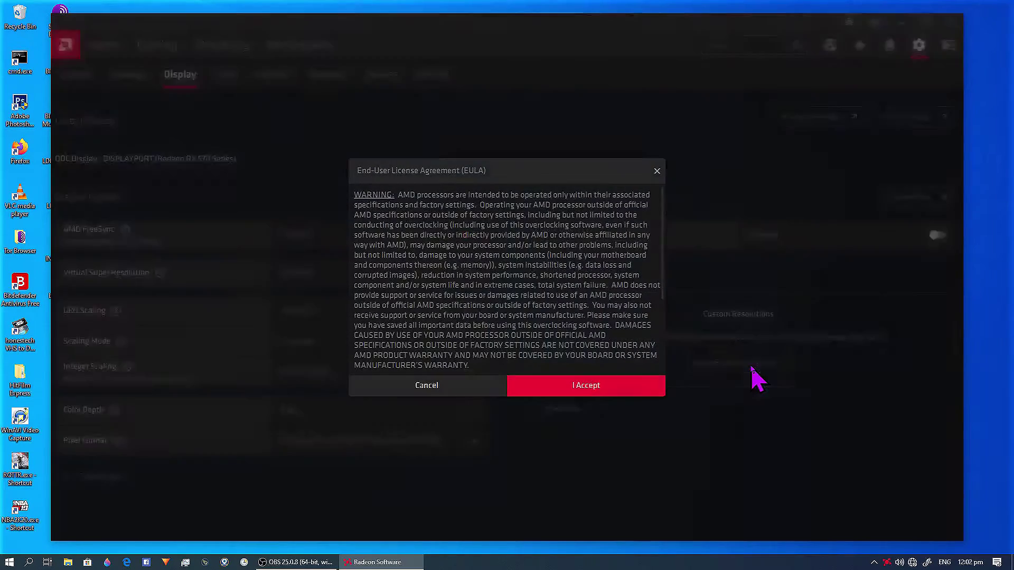
click(591, 388)
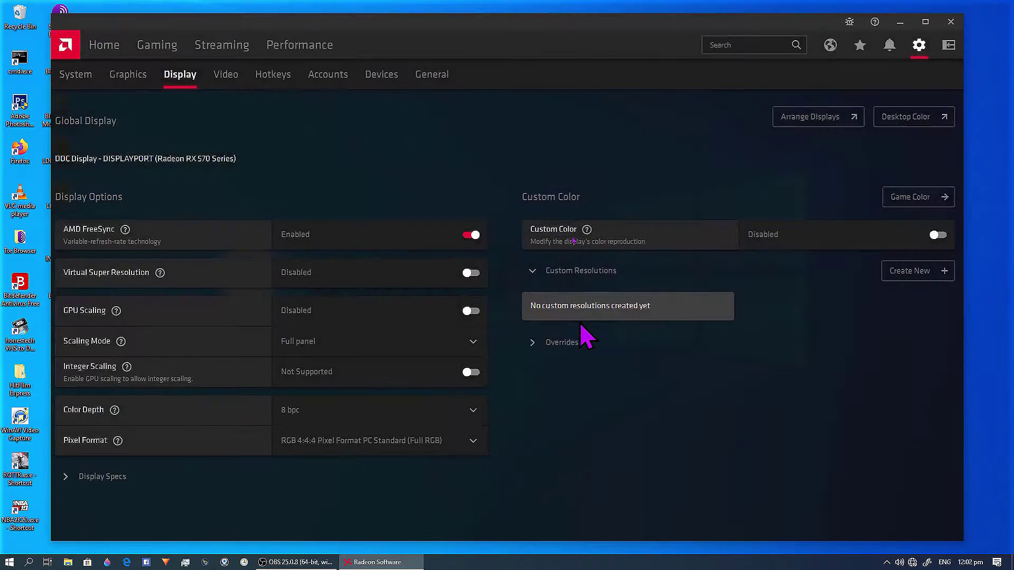
click(932, 288)
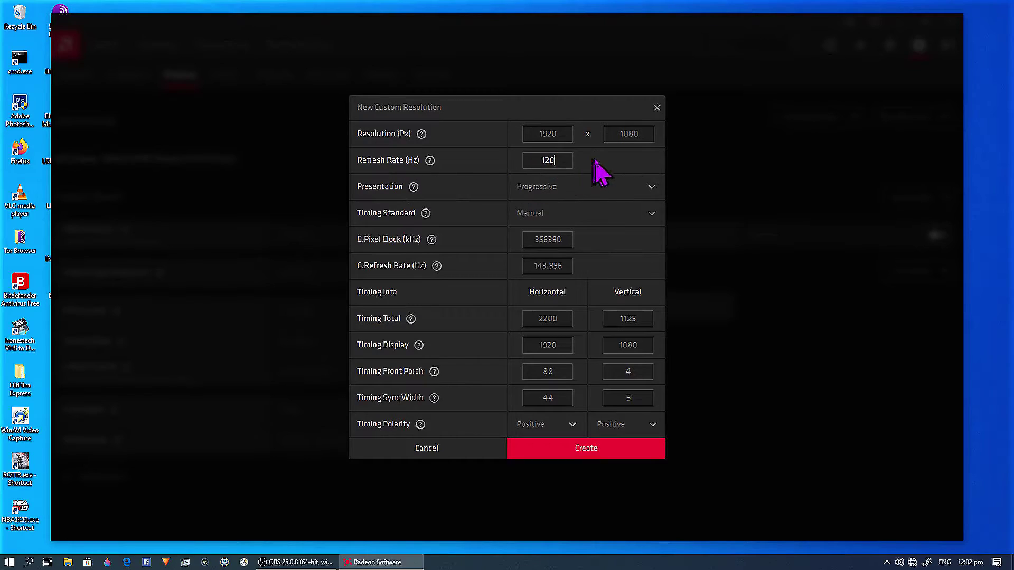
click(603, 449)
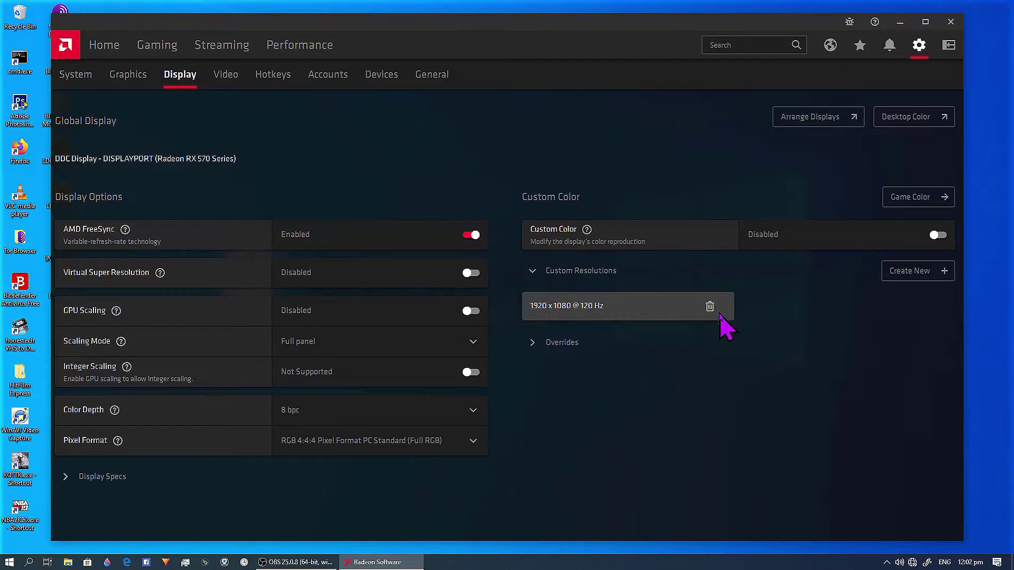
Accept the EULA for display overrides, disable HDCP Support there and restart the computer
click(534, 348)
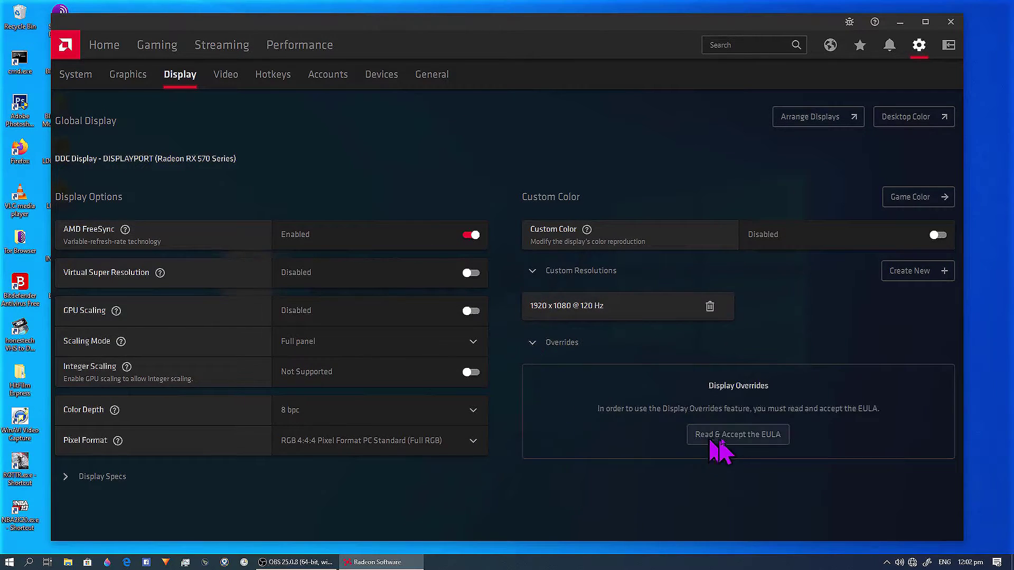
click(784, 443)
click(615, 390)
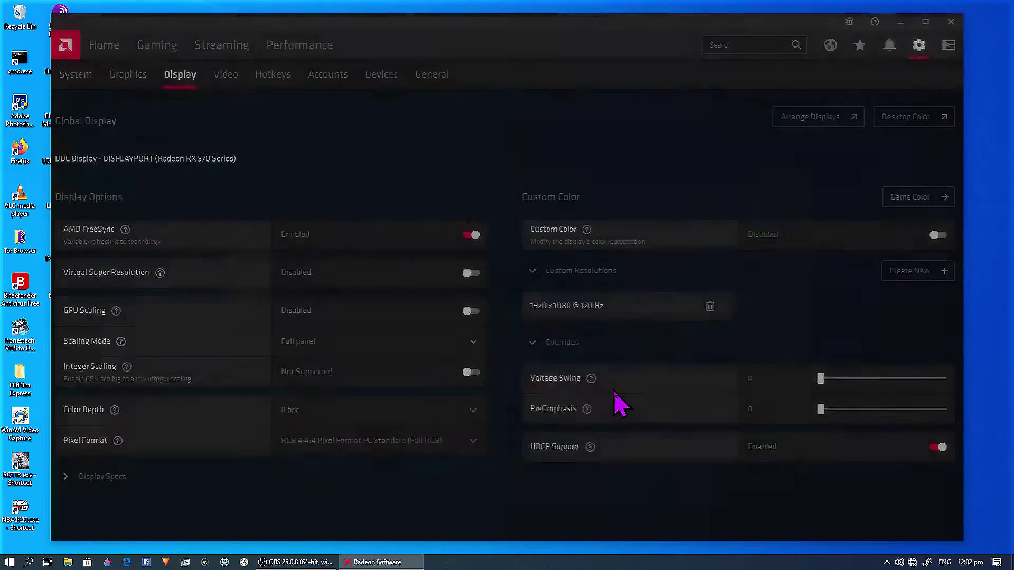
click(938, 447)
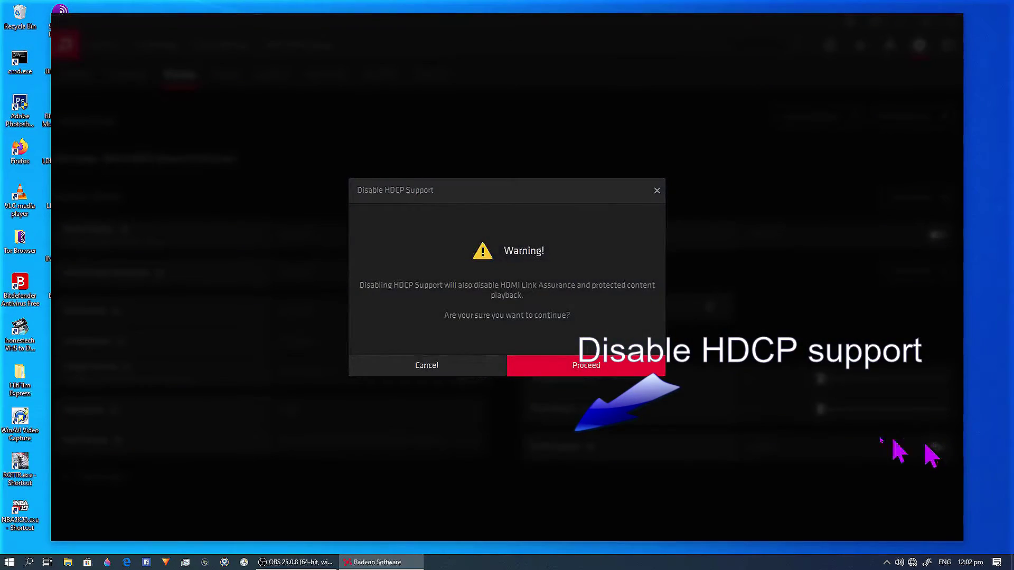
click(616, 368)
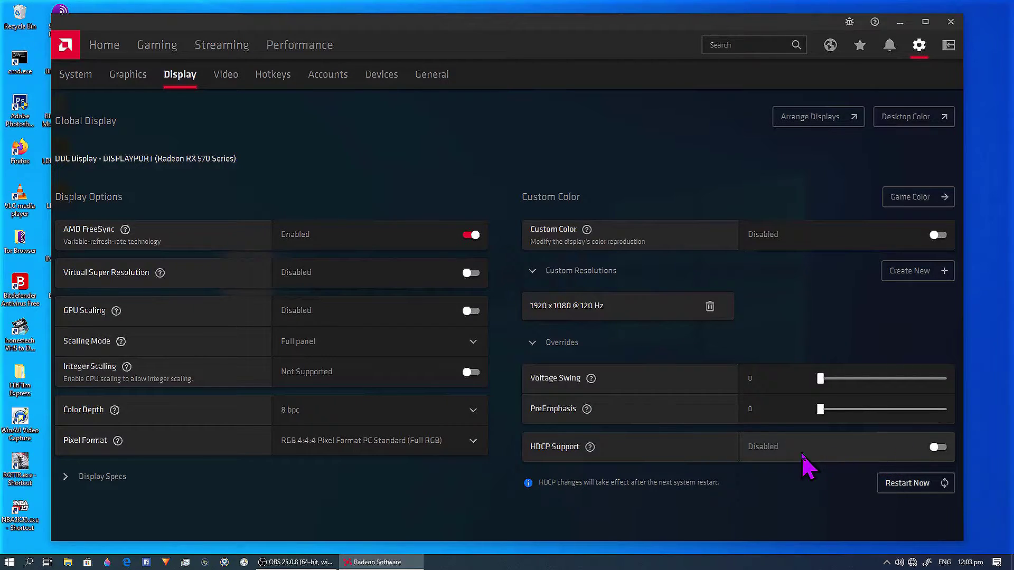
click(934, 491)
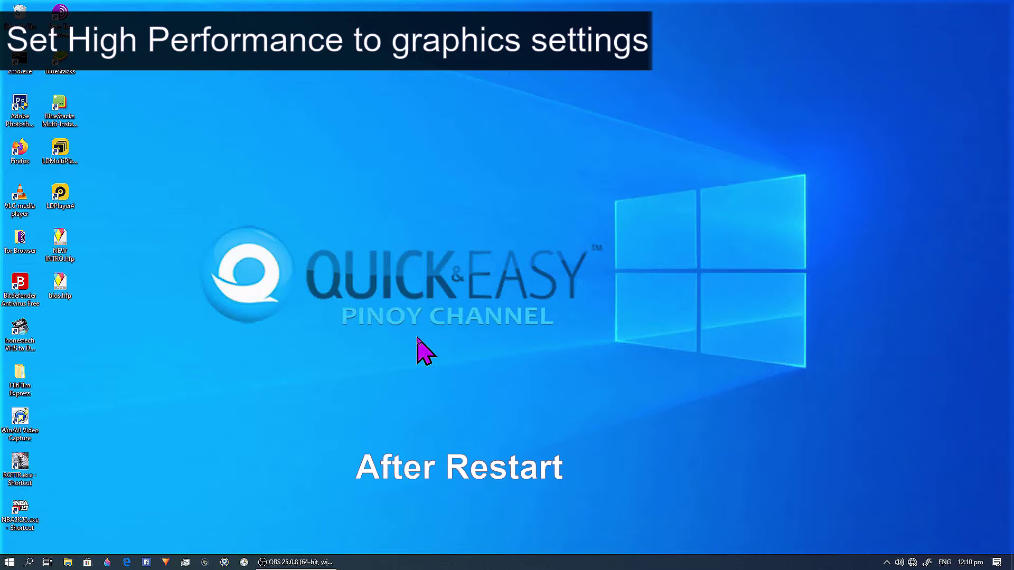
Open the Windows Graphics settings page from the system display settings, with variable refresh rate optimization on
click(9, 564)
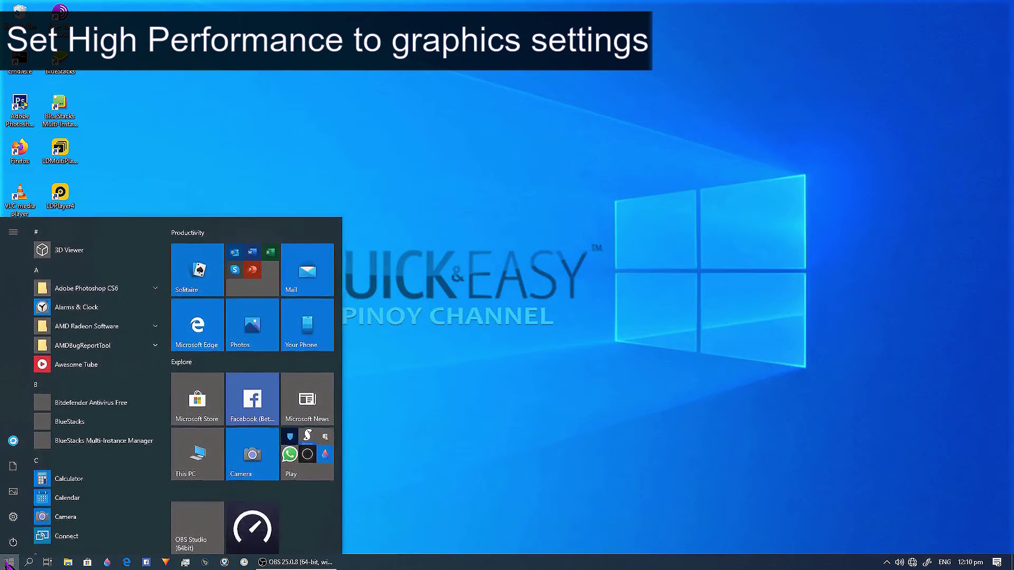
click(13, 516)
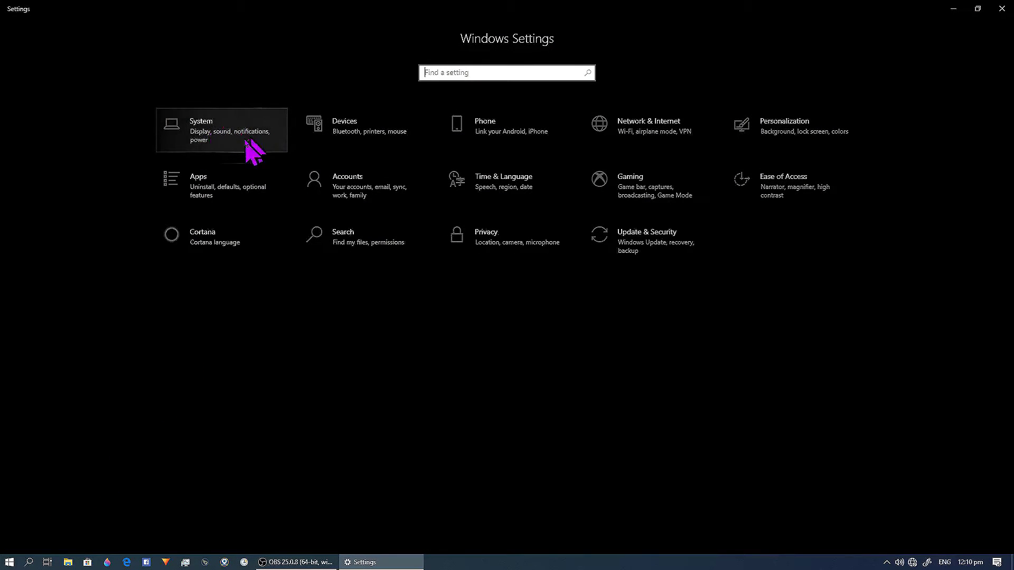
click(252, 144)
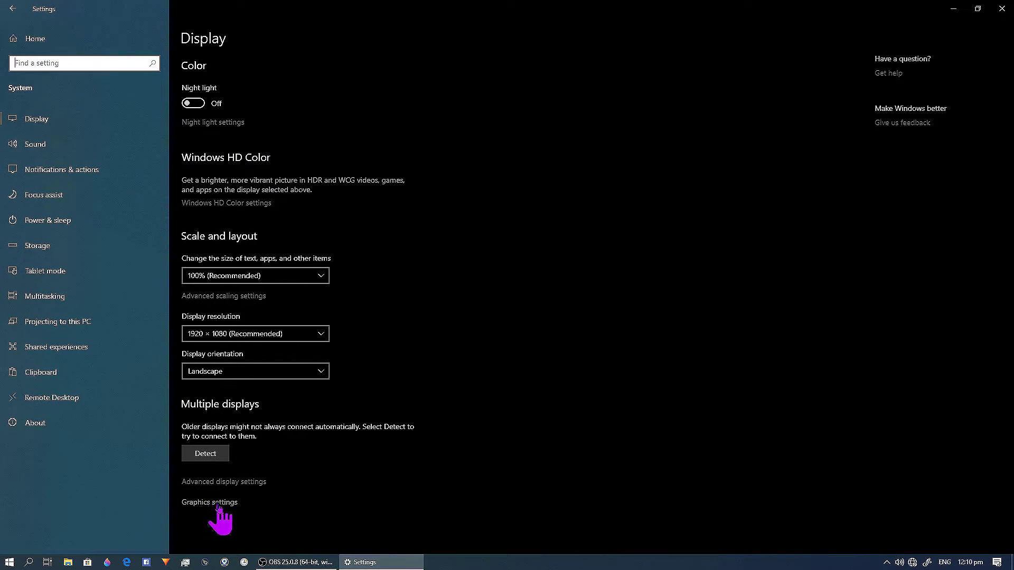
click(235, 503)
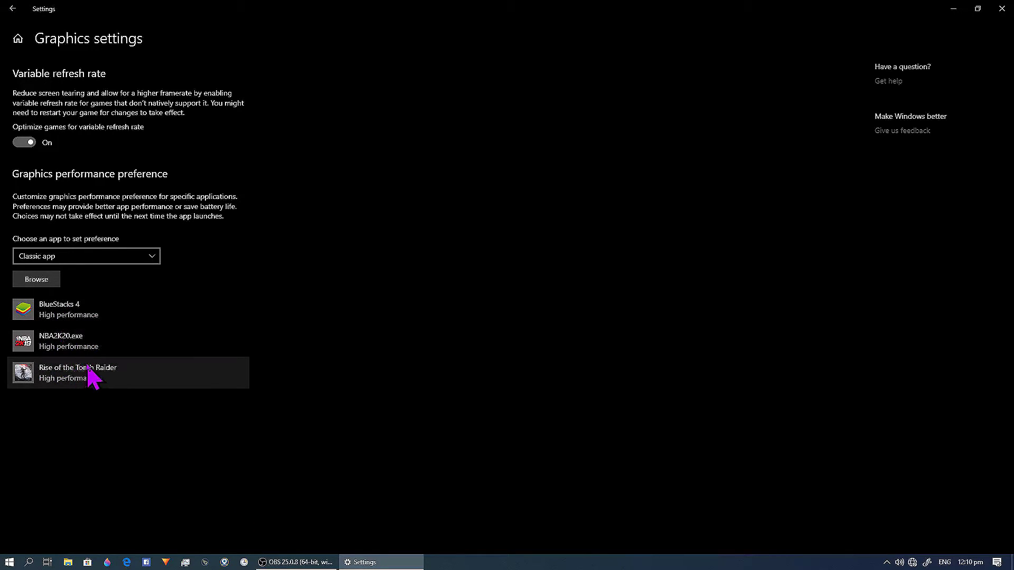
click(25, 143)
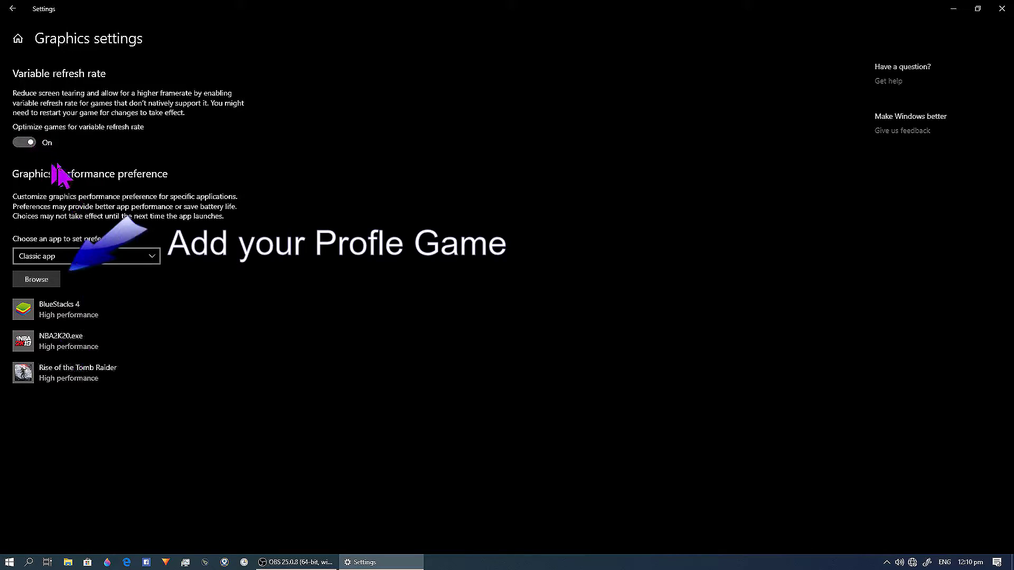
Add the GTAVLauncher.exe shortcut from E:\GAMES\Grand Theft Auto V as a classic app in the graphics performance preference list
click(37, 279)
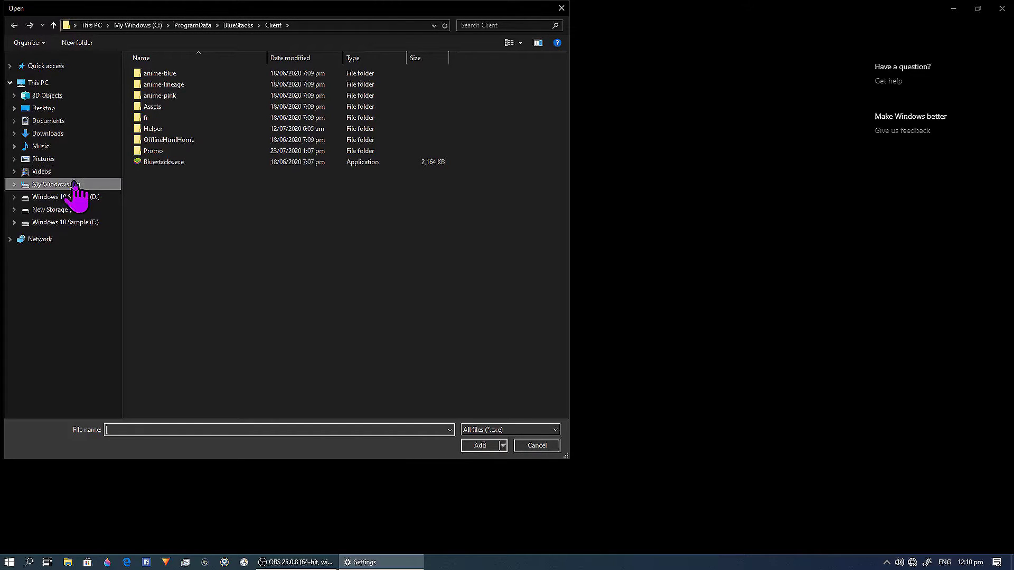
click(73, 210)
double_click(154, 117)
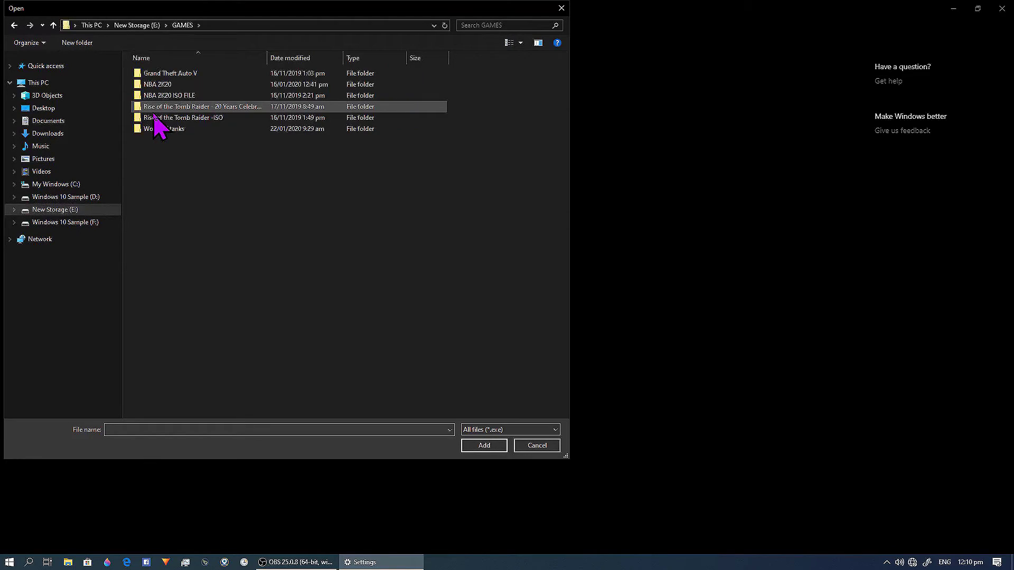
double_click(204, 74)
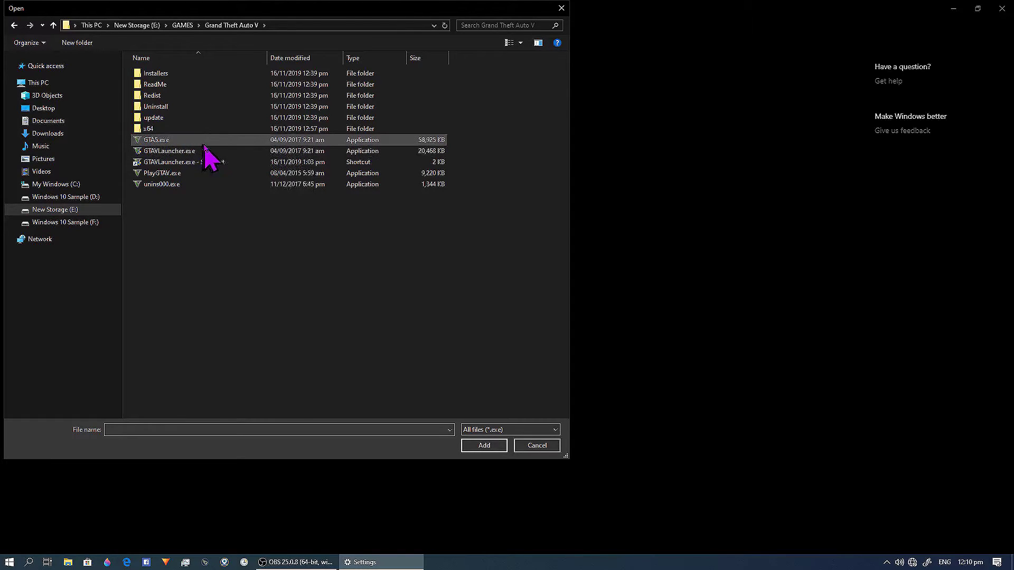
click(221, 164)
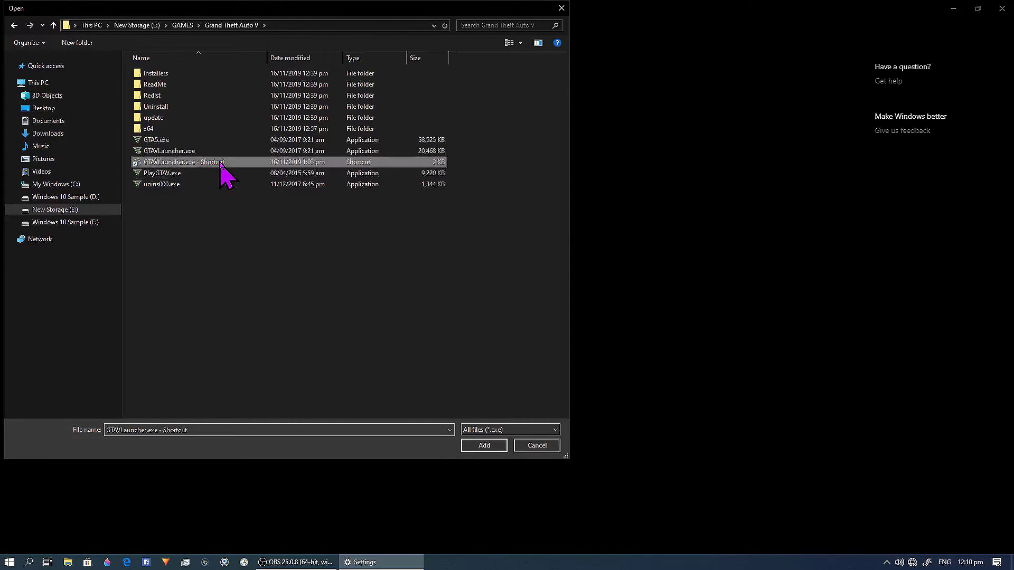
click(469, 447)
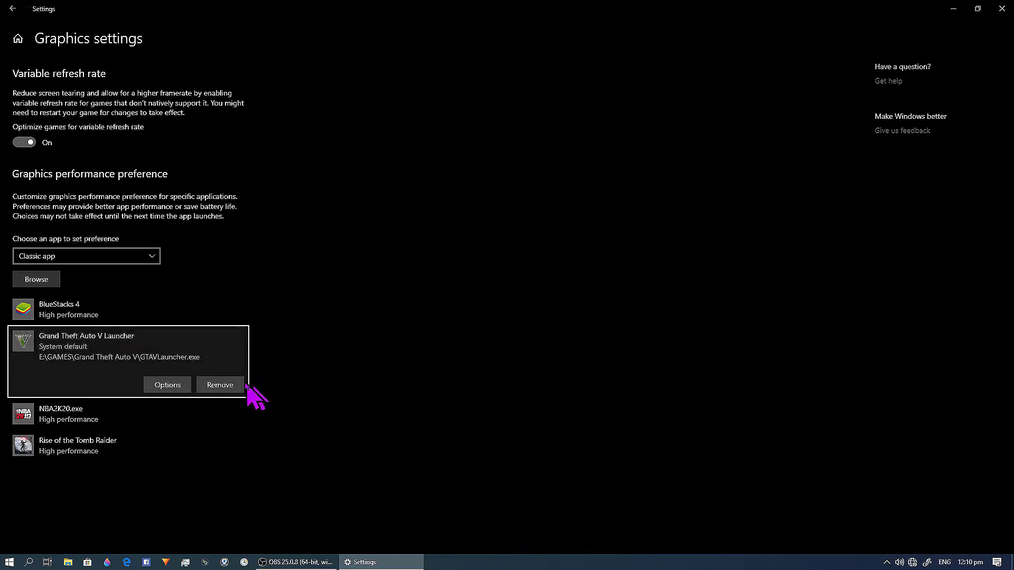
Set the Grand Theft Auto V Launcher's graphics preference to High performance, save it and close Settings
click(166, 385)
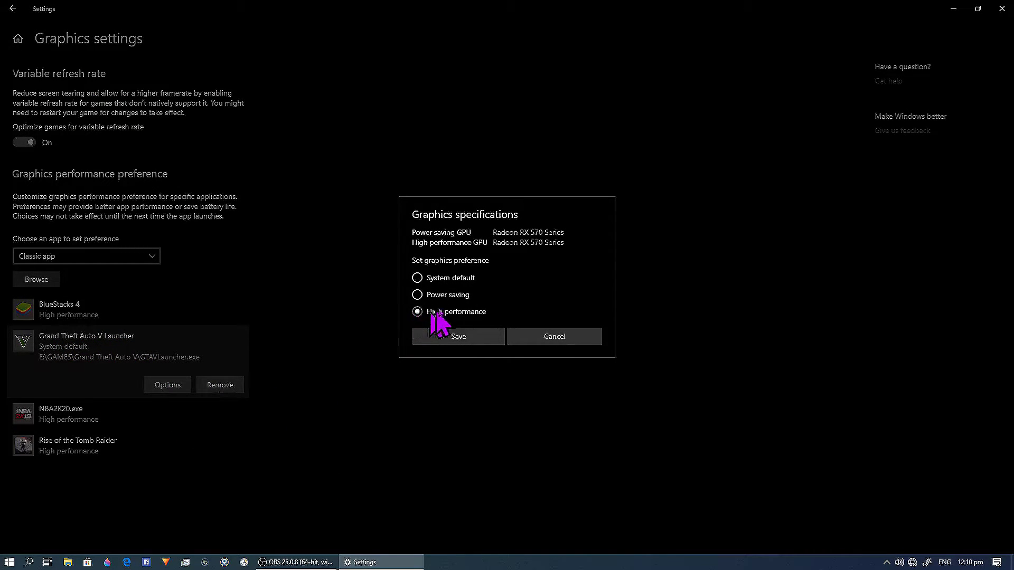
click(459, 336)
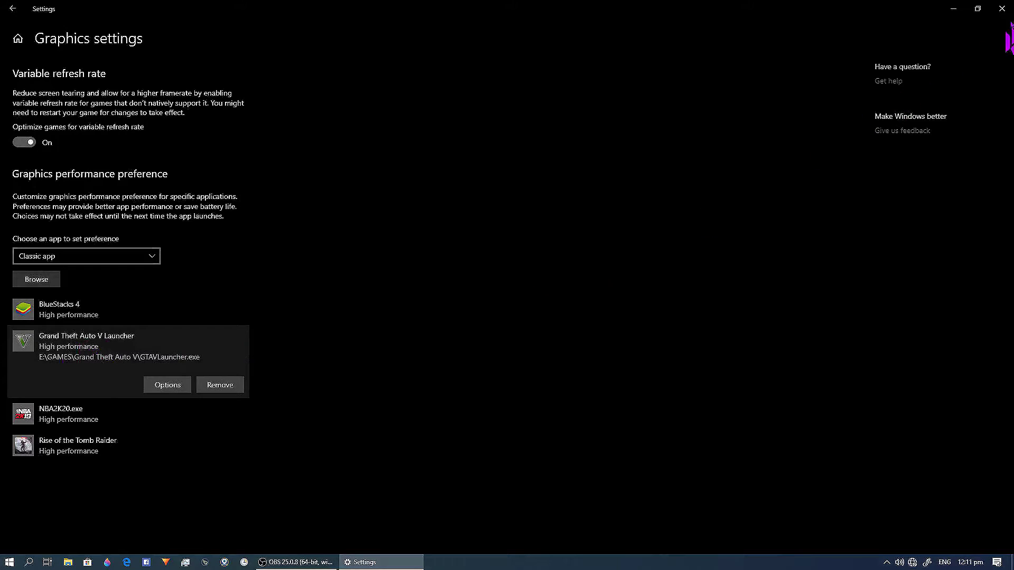
click(1010, 14)
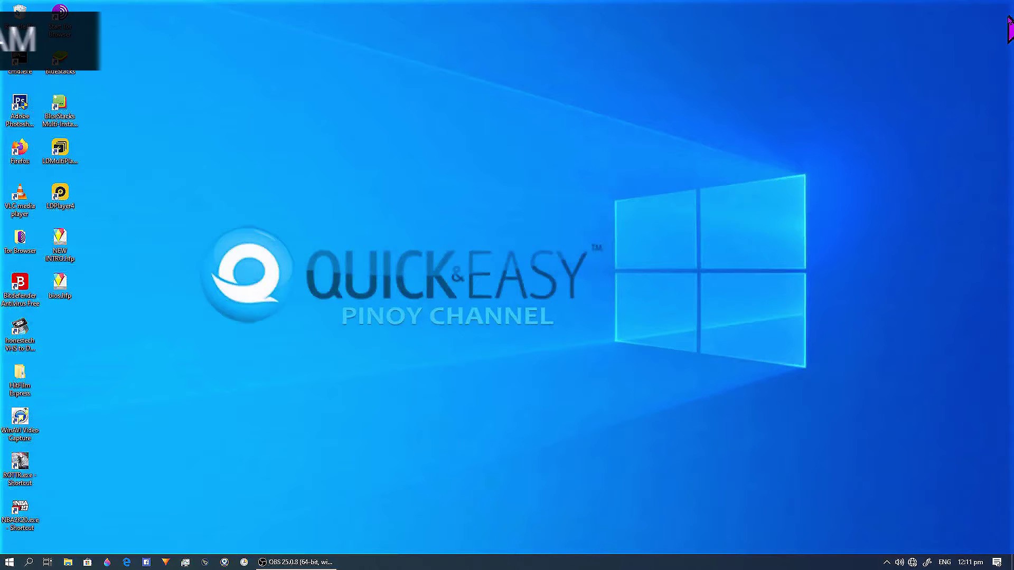
Open Task Manager's performance view for memory usage and place its window clear of the desktop's centre
click(185, 562)
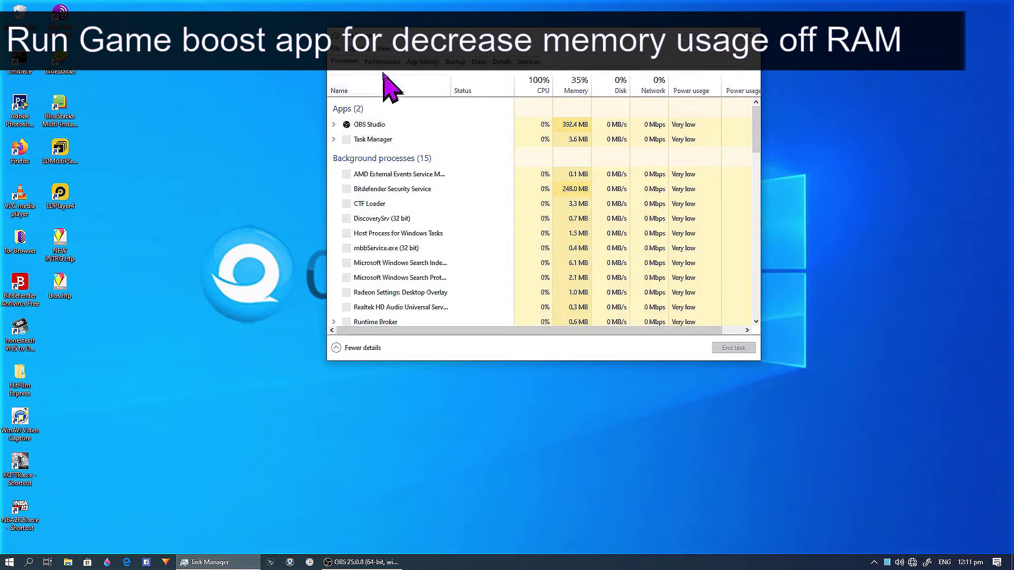
click(391, 61)
drag(406, 46, 618, 90)
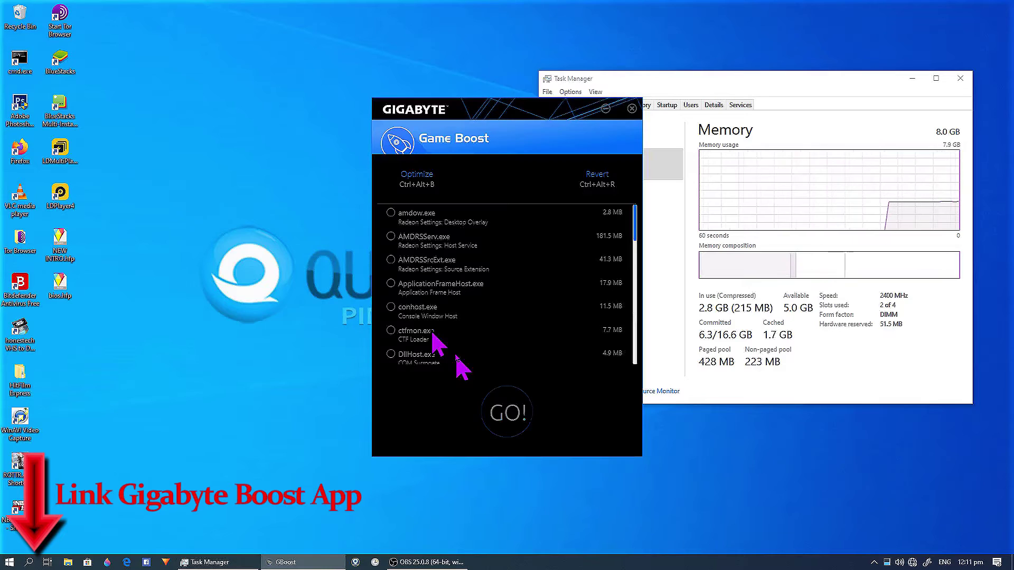
Run the Gigabyte Game Boost optimization alongside Task Manager's memory graph, then close both windows
drag(500, 130, 256, 130)
scroll(256, 267, down, 2)
scroll(248, 263, up, 2)
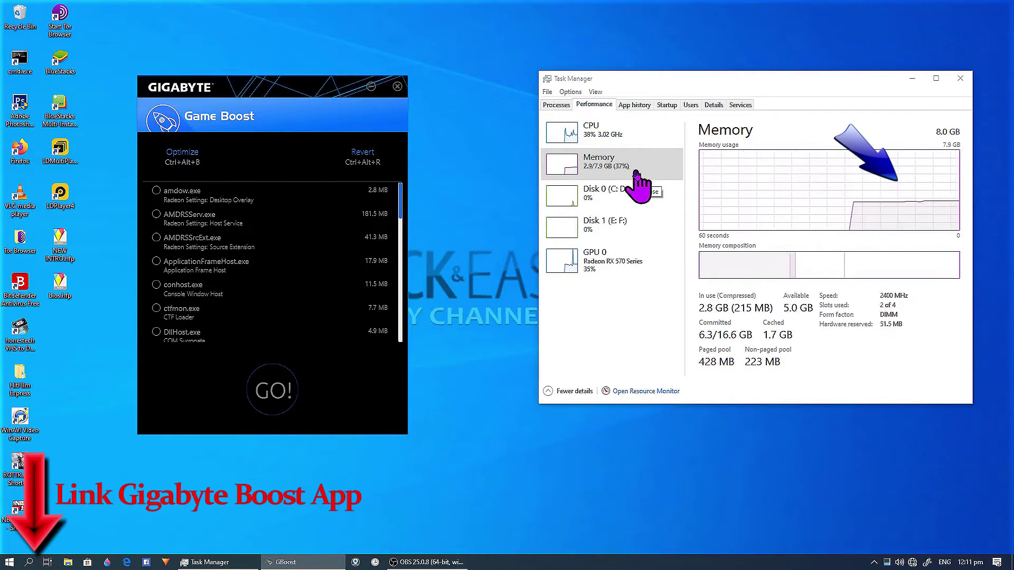
click(267, 404)
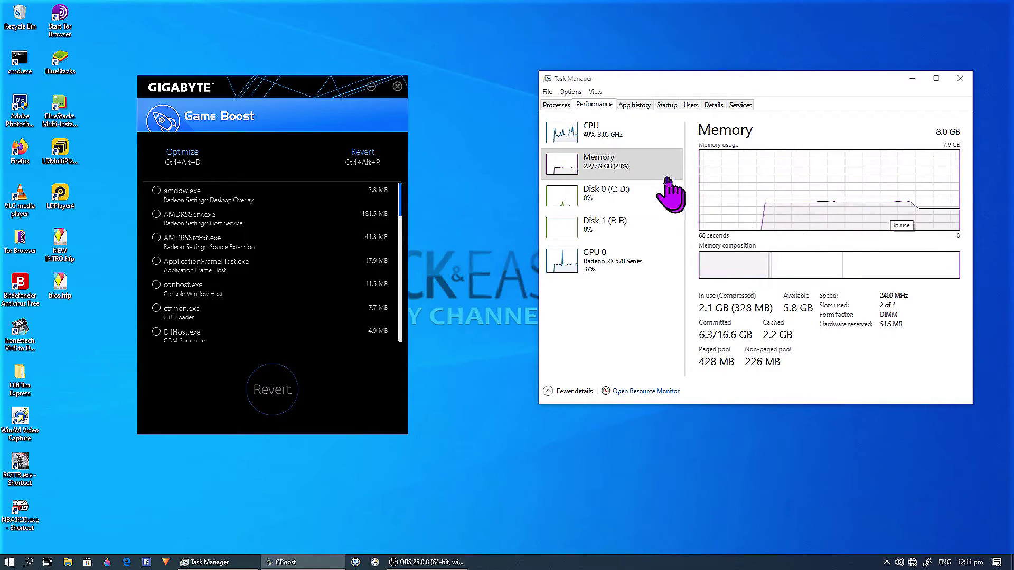
click(397, 86)
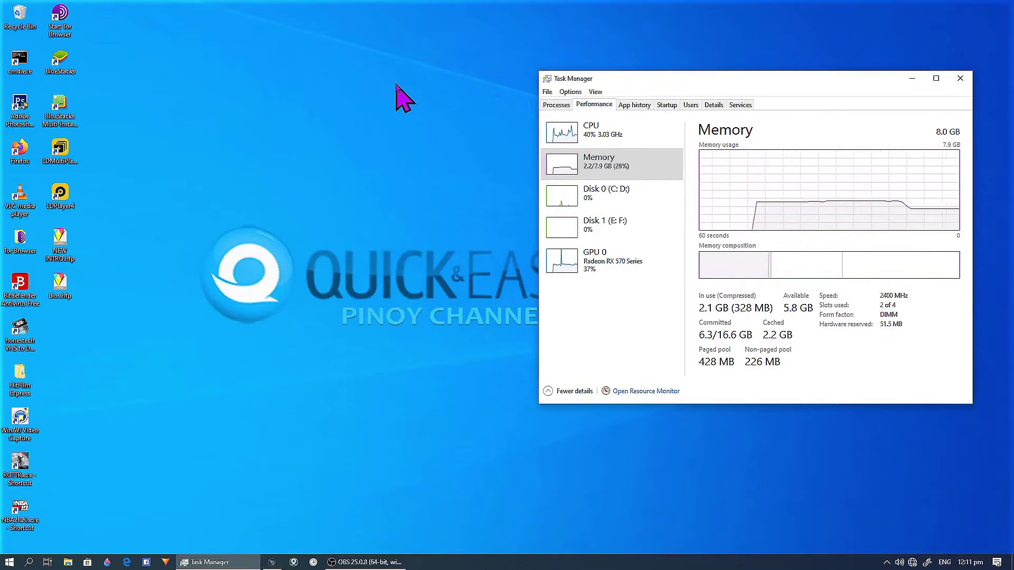
drag(653, 79, 396, 103)
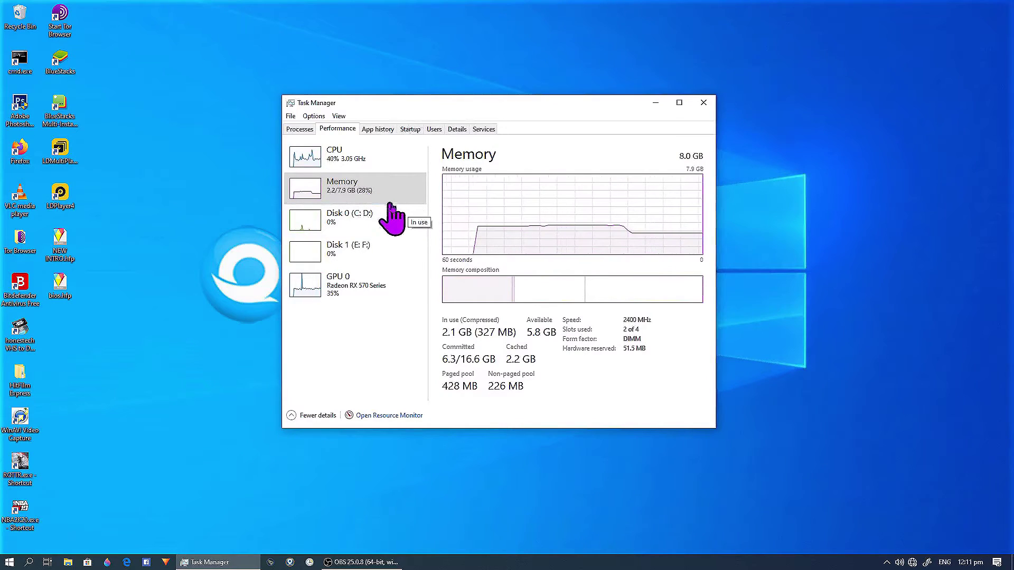
click(703, 103)
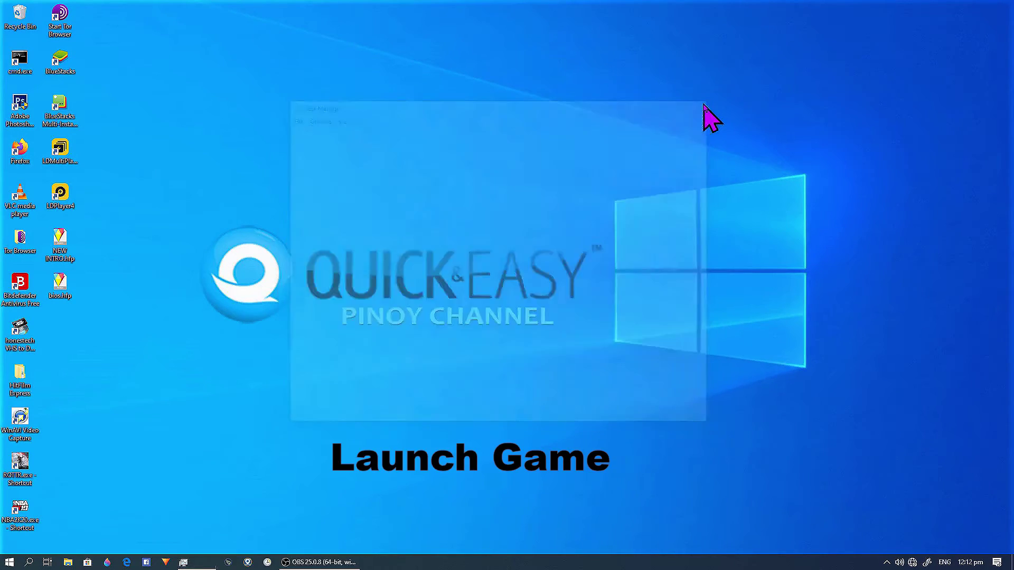
Launch the GTAVLauncher.exe shortcut from the installed games in AMD Radeon Software and close the Radeon window
right_click(330, 185)
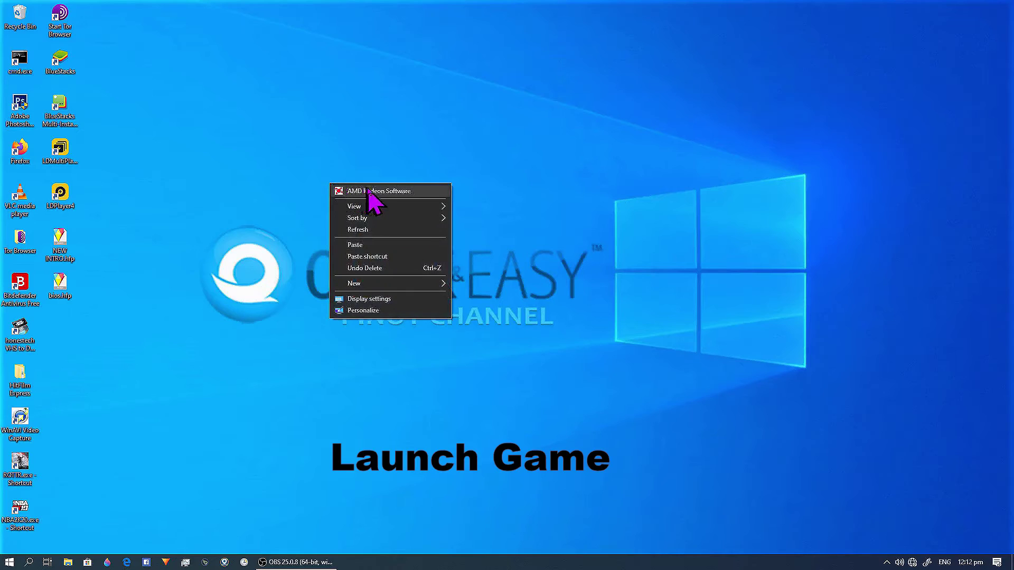
click(412, 193)
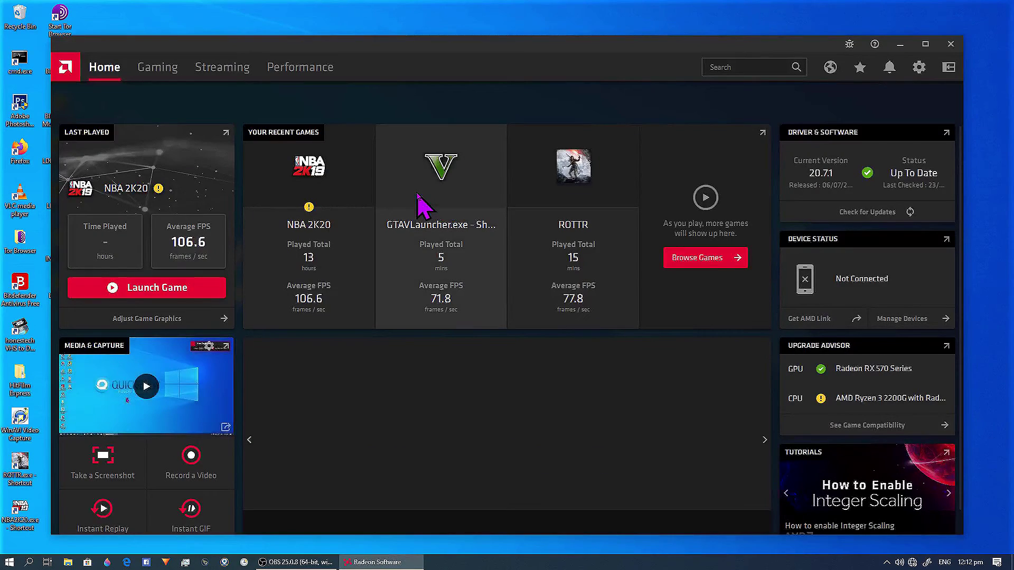
click(154, 74)
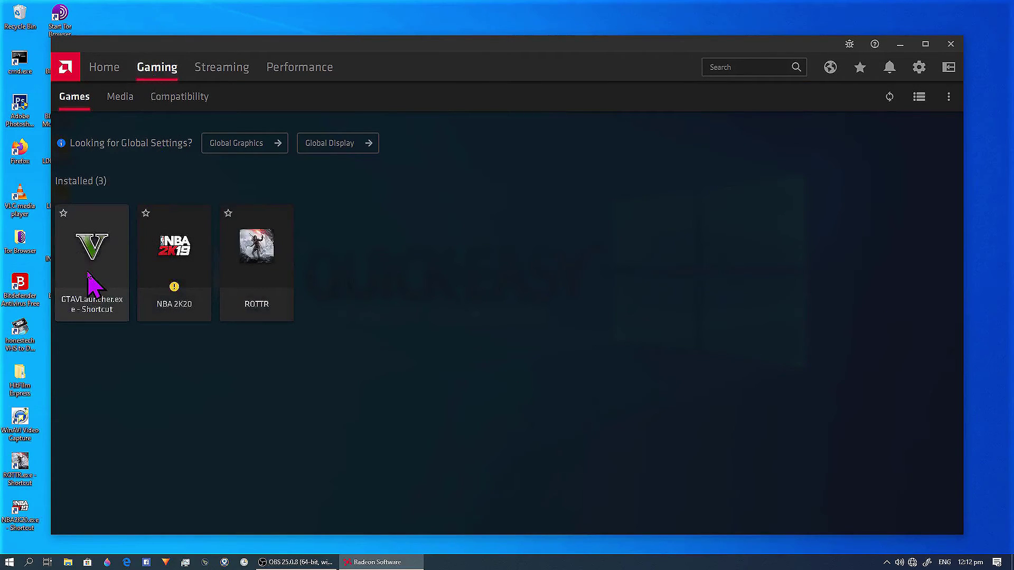
right_click(88, 273)
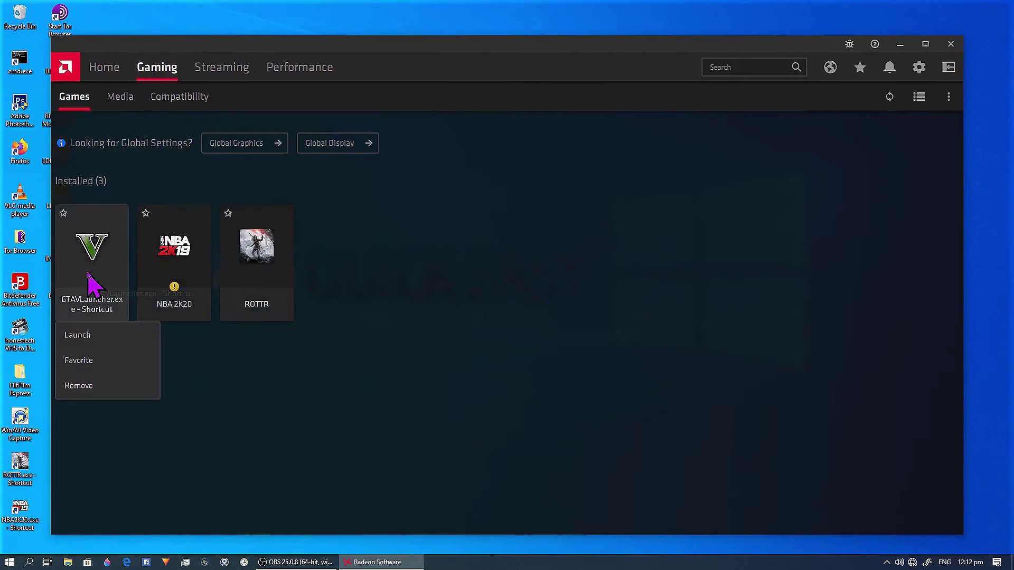
click(108, 340)
click(950, 44)
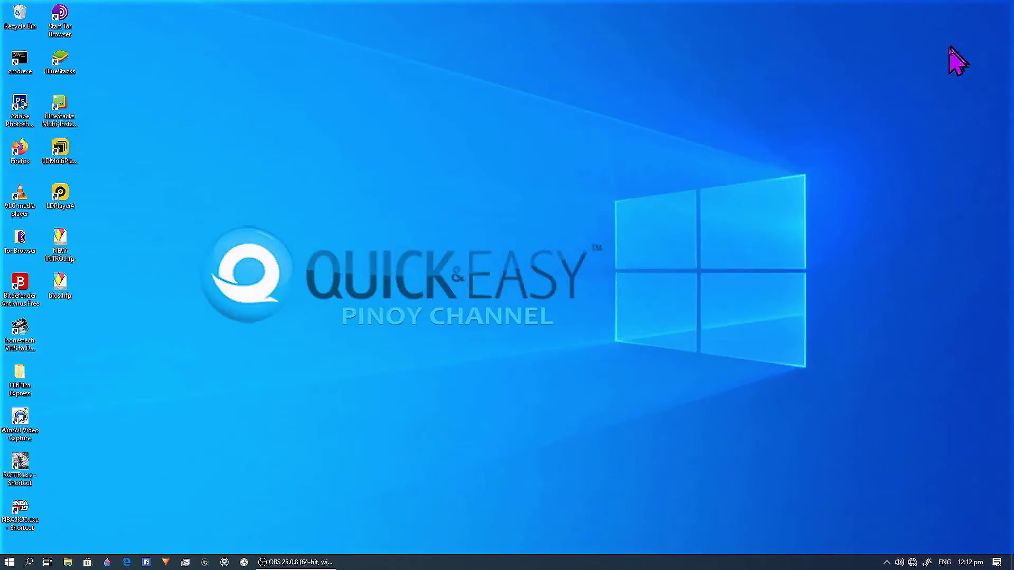